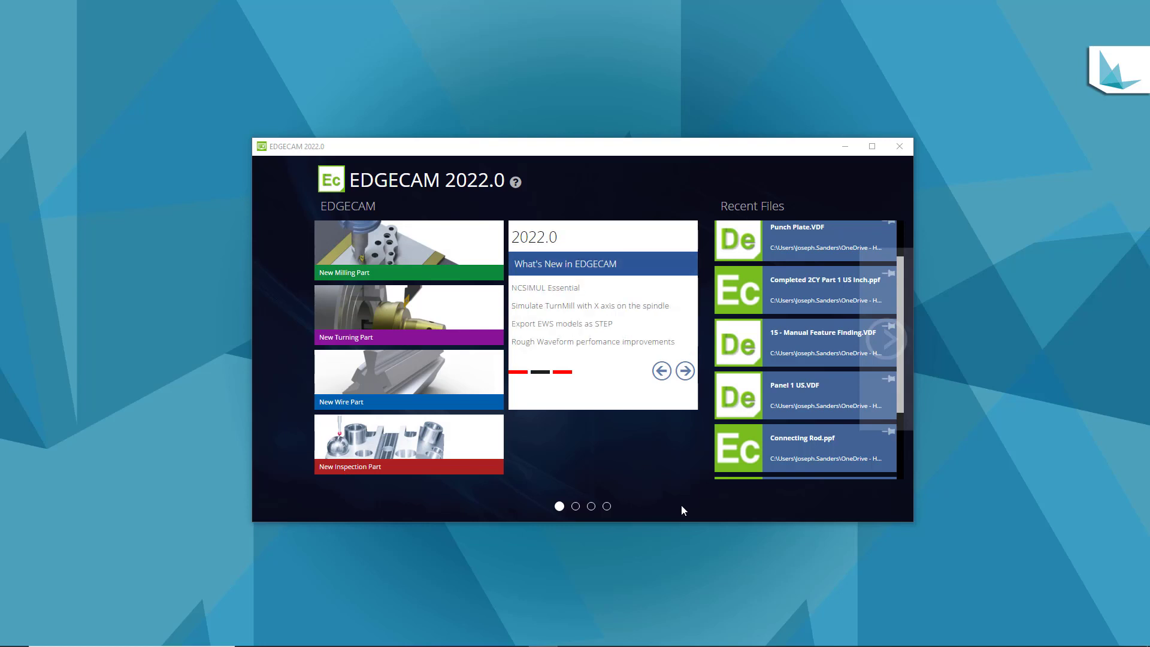
Open Fixture Manager from the launcher's manager applications
scroll(681, 506, "down", 3)
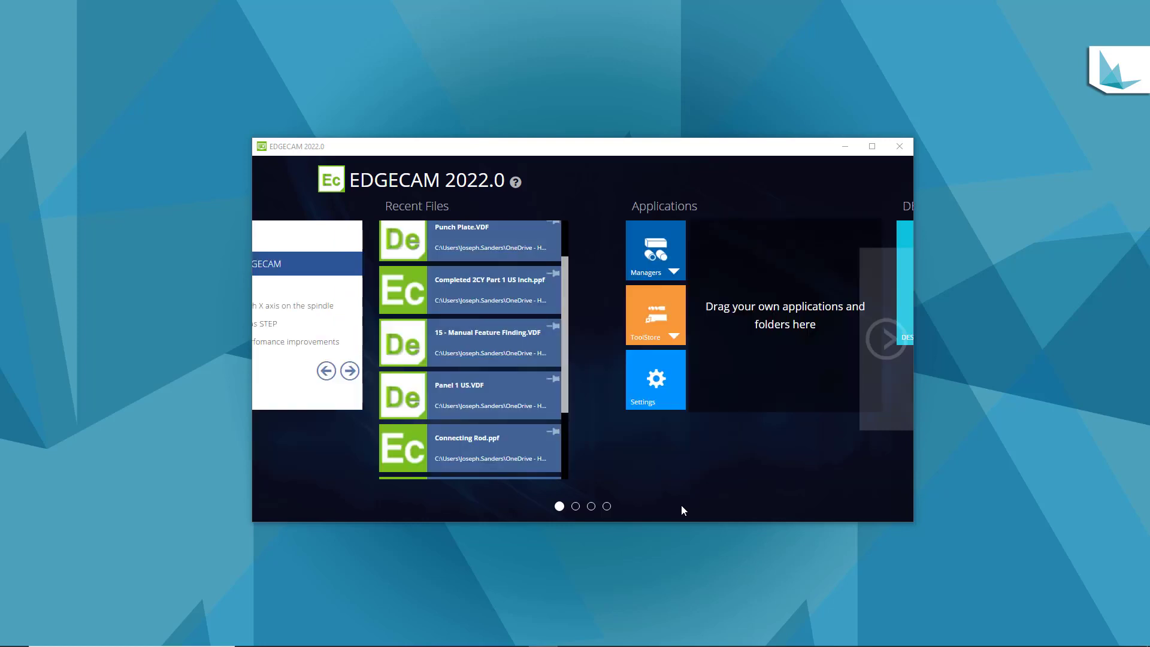
left_click(657, 256)
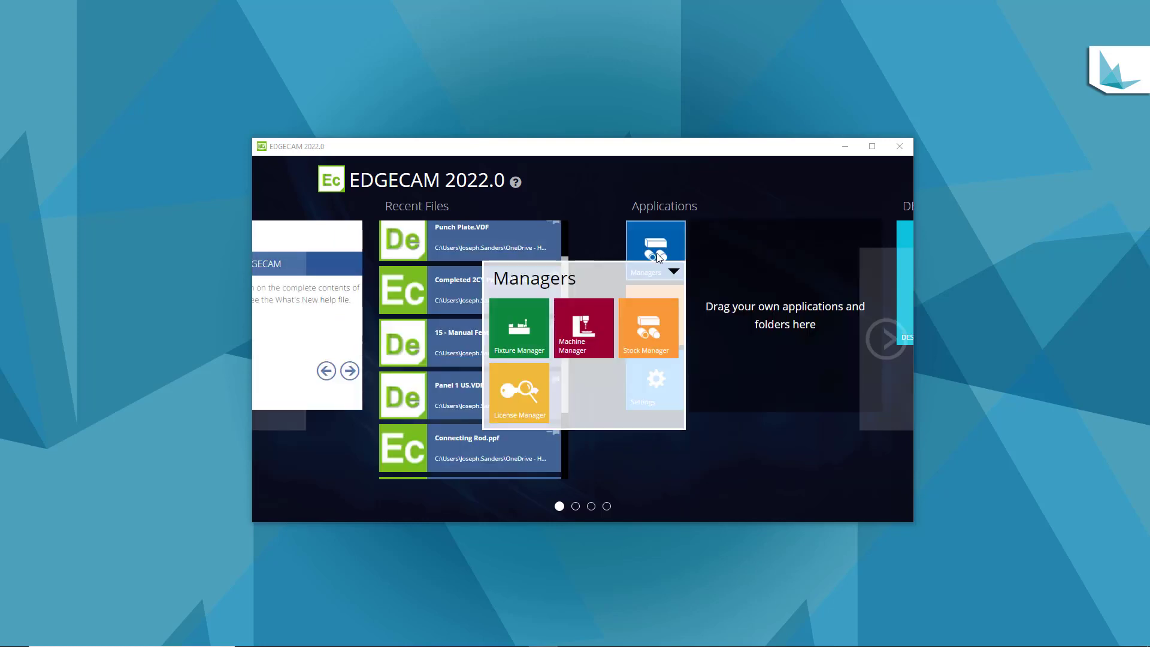
left_click(522, 336)
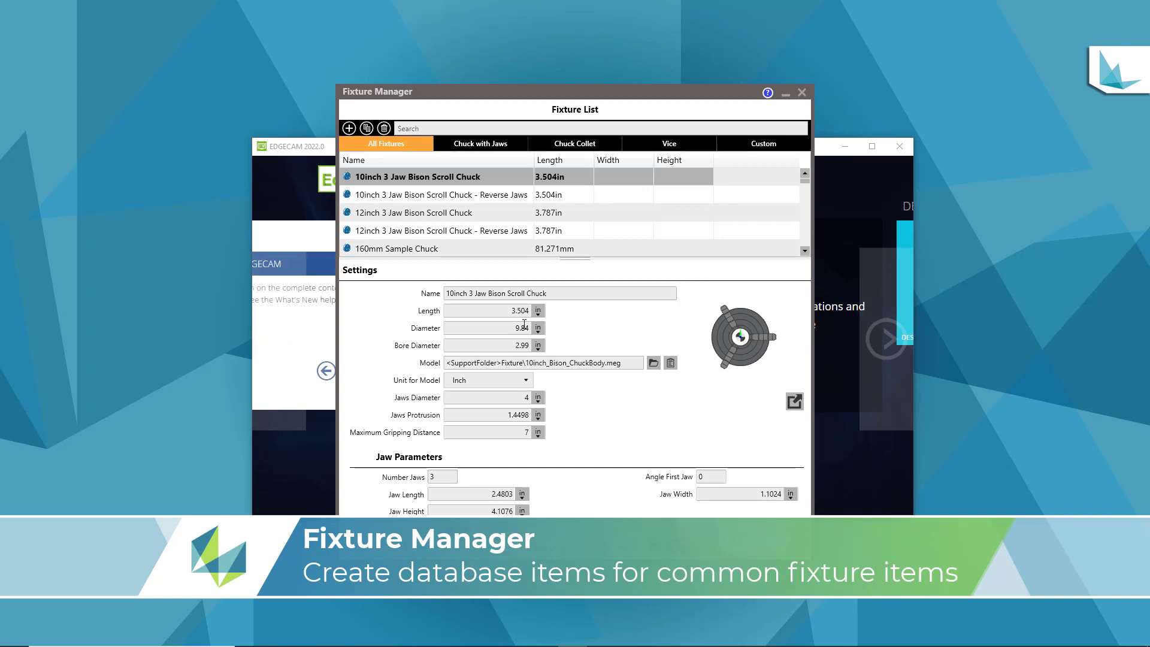
Examine the fixture database's categories: chucks with jaws, chuck collets, vices and custom clamps, including their settings and model previews
left_click(485, 149)
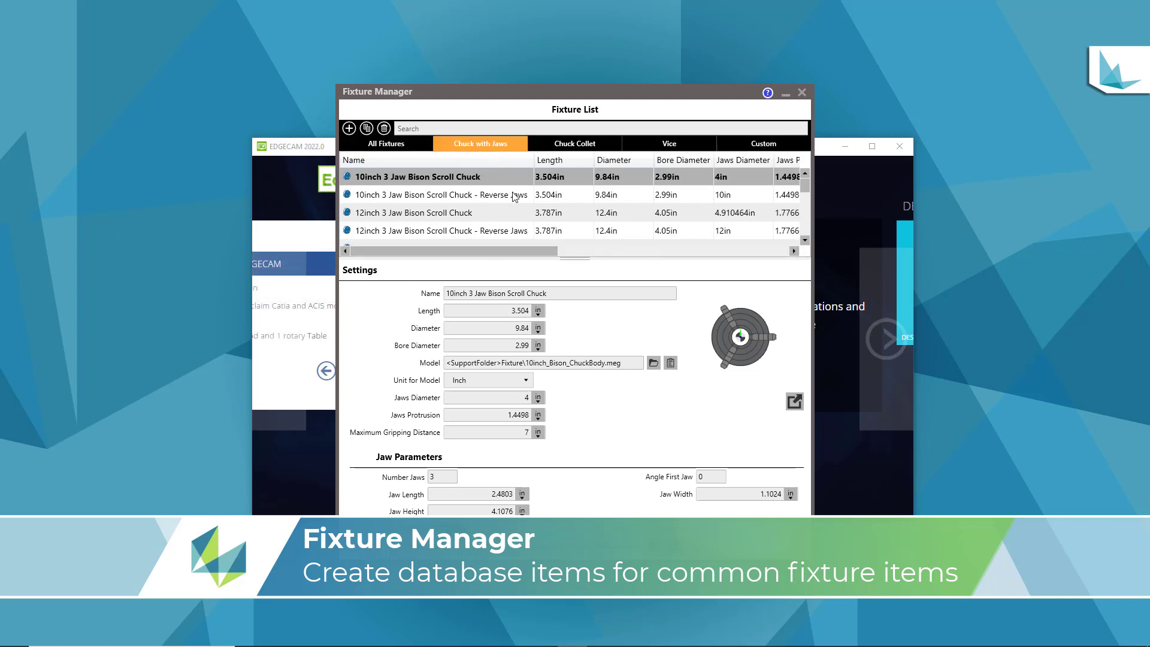
mouse_move(806, 189)
left_mouse_down()
mouse_move(804, 201)
mouse_move(803, 174)
left_mouse_up()
mouse_move(750, 344)
left_mouse_down()
mouse_move(747, 318)
mouse_move(735, 327)
left_mouse_up()
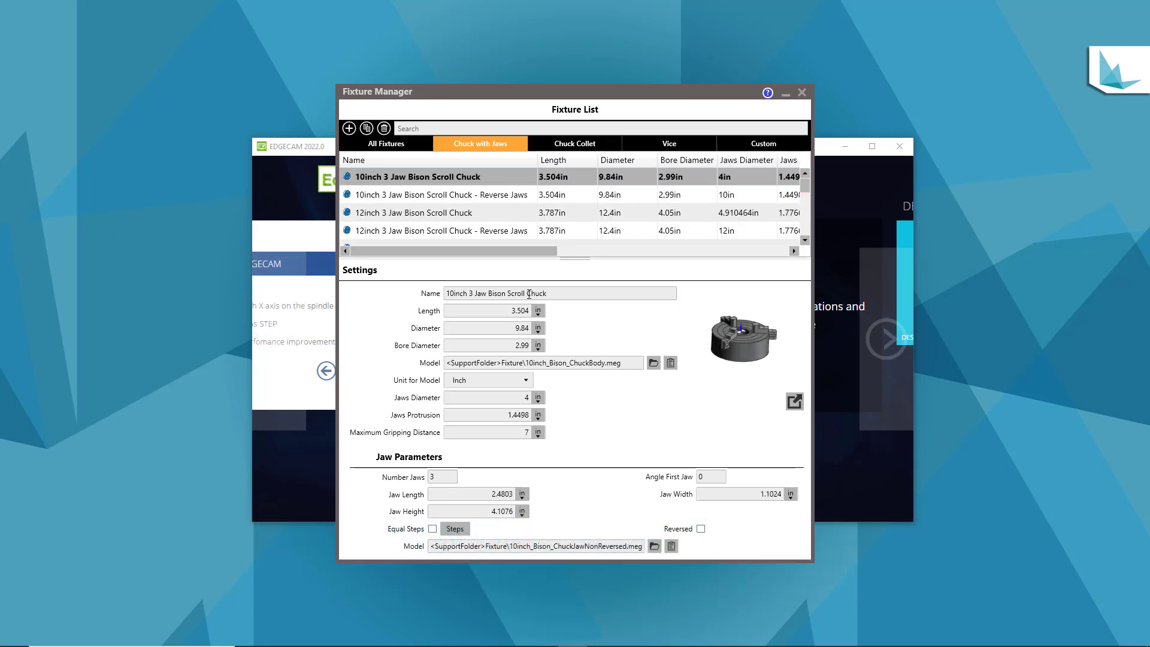
left_click(571, 145)
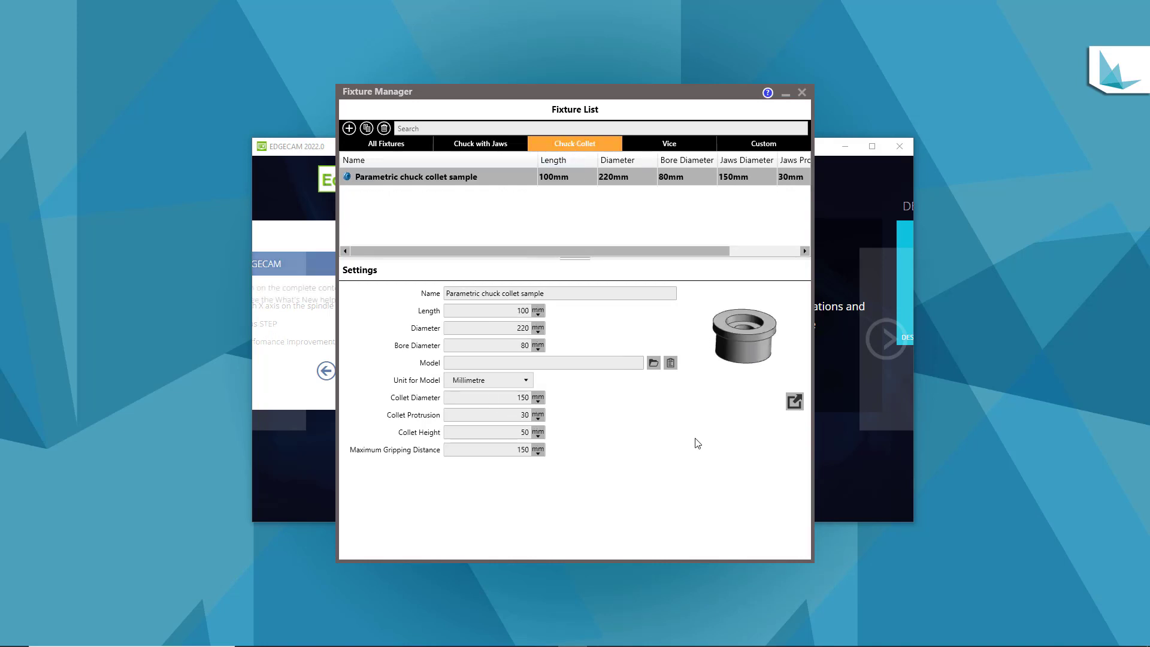
left_click(672, 147)
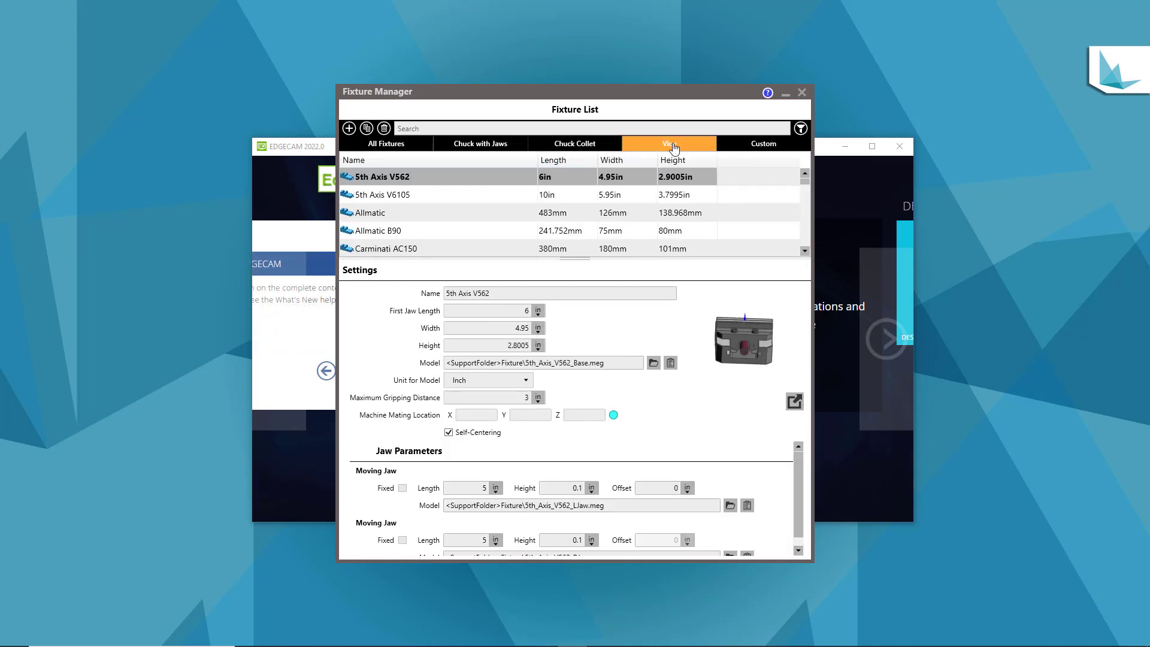
mouse_move(806, 182)
left_mouse_down()
mouse_move(805, 235)
mouse_move(804, 179)
left_mouse_up()
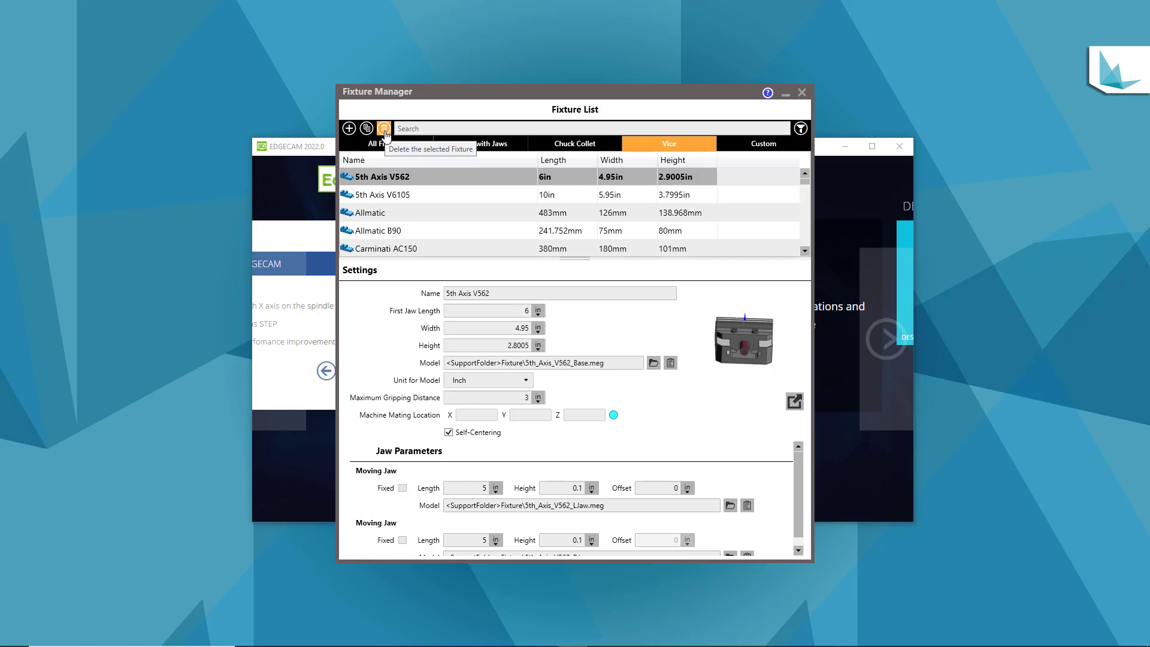
left_click(743, 145)
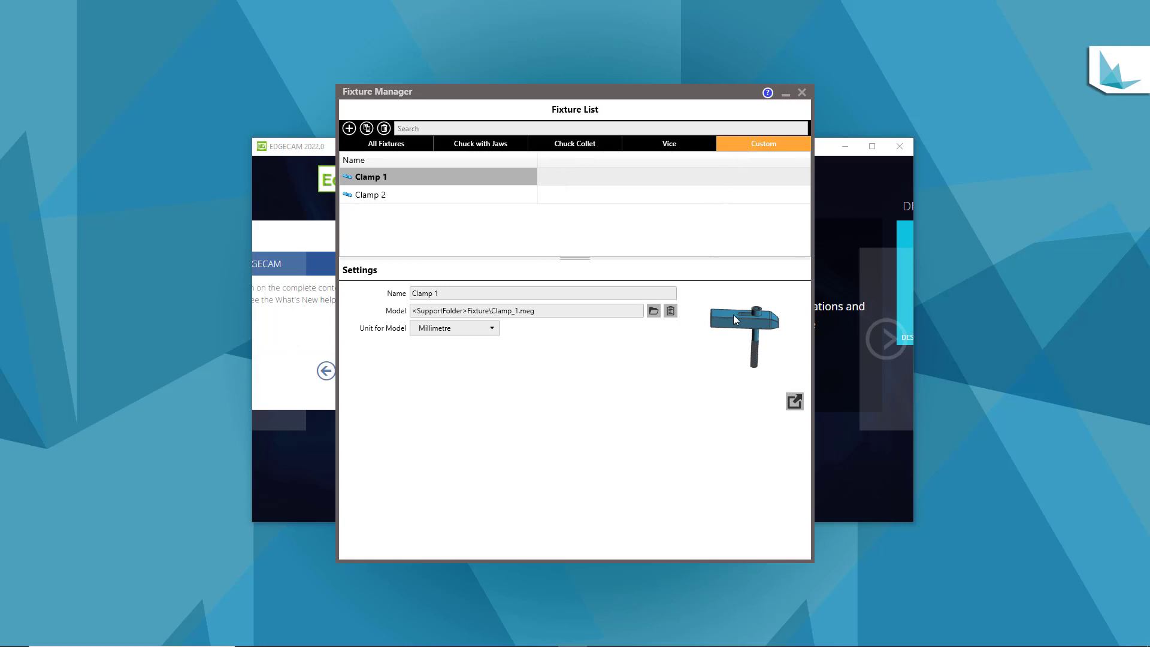
mouse_move(733, 315)
middle_mouse_down()
mouse_move(740, 341)
mouse_move(743, 312)
mouse_move(741, 330)
middle_mouse_up()
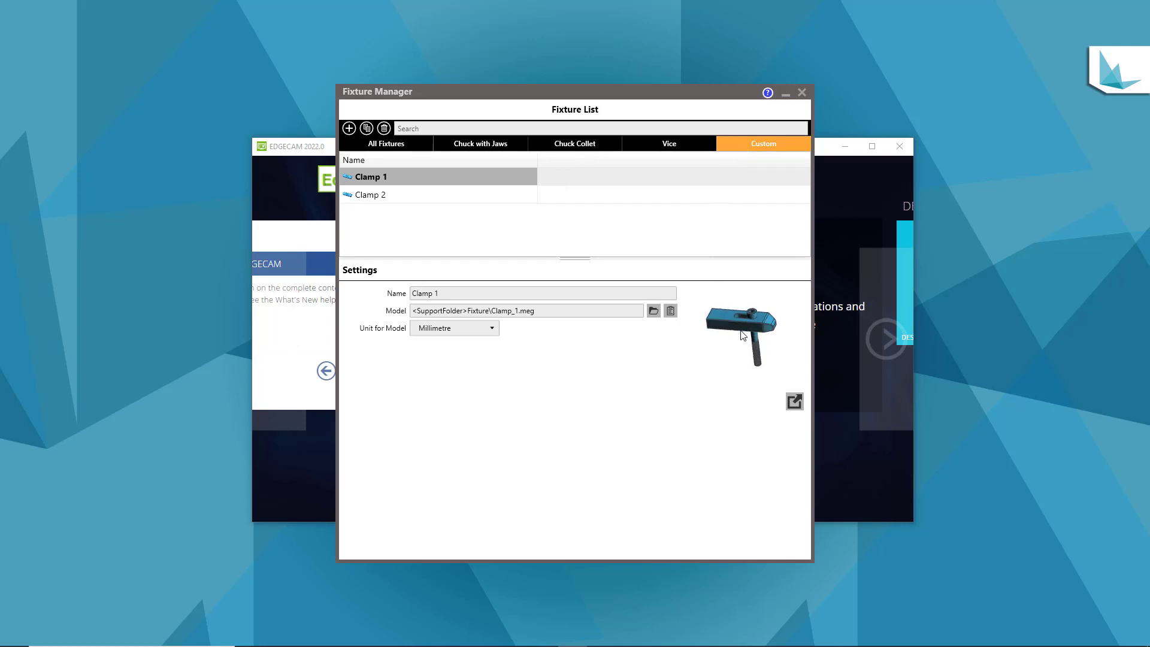
Create a new vice fixture in the database and name it "Kurt DX6 vise"
left_click(670, 149)
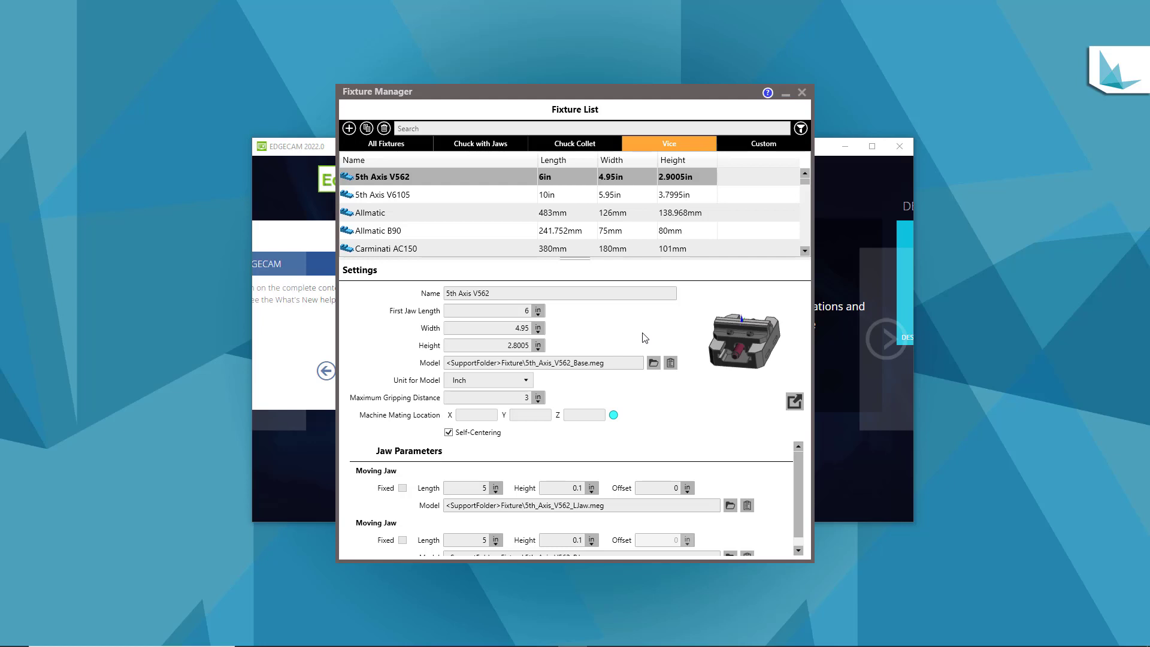
left_click(349, 129)
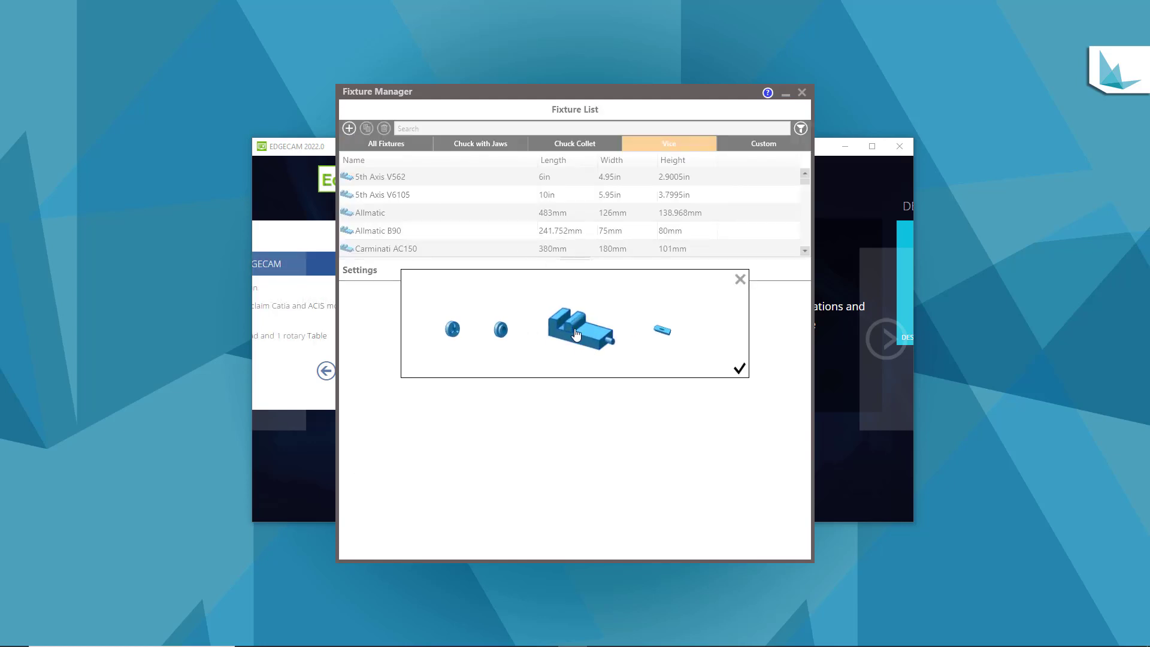
left_click(739, 369)
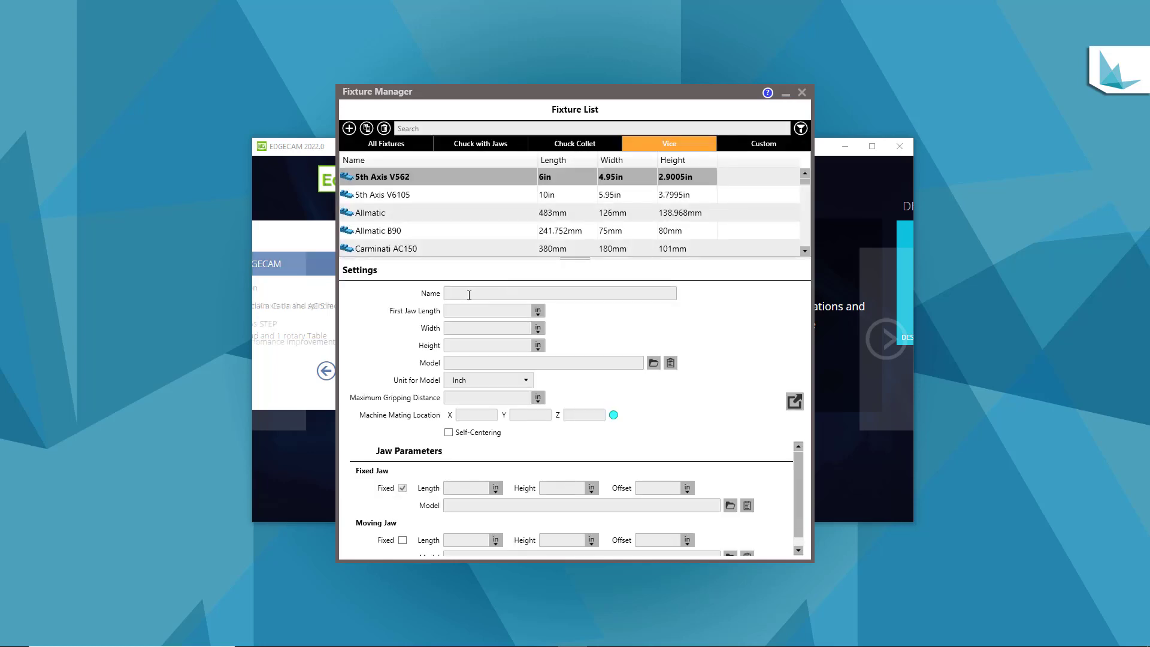
type("Kurt D")
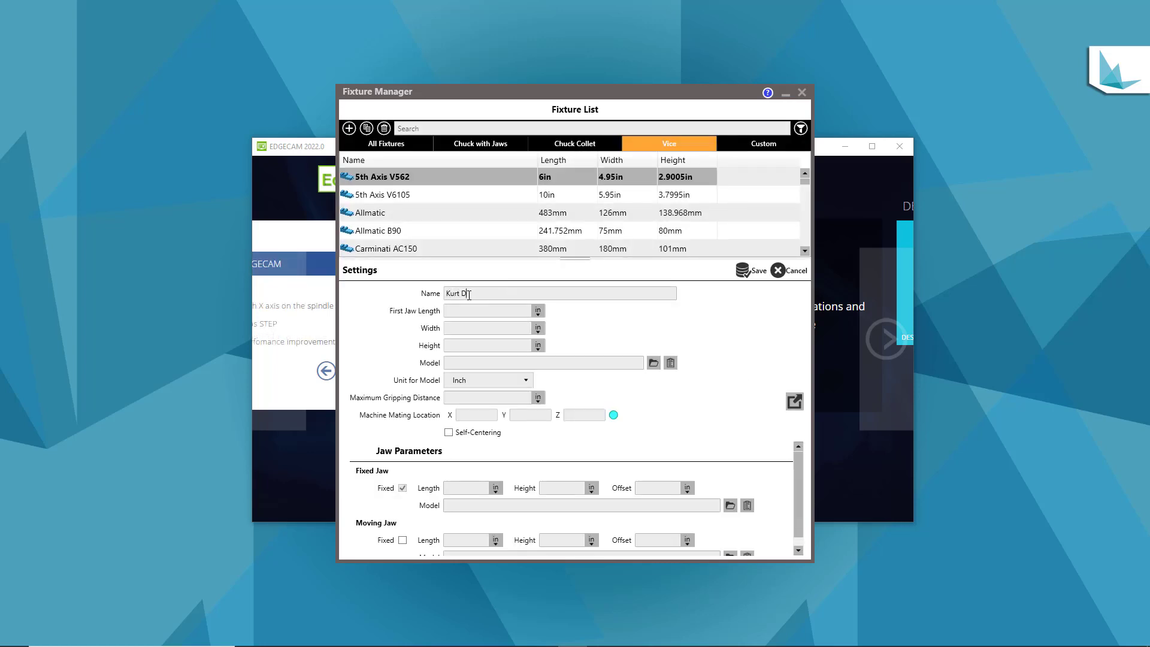
type("X6 vise")
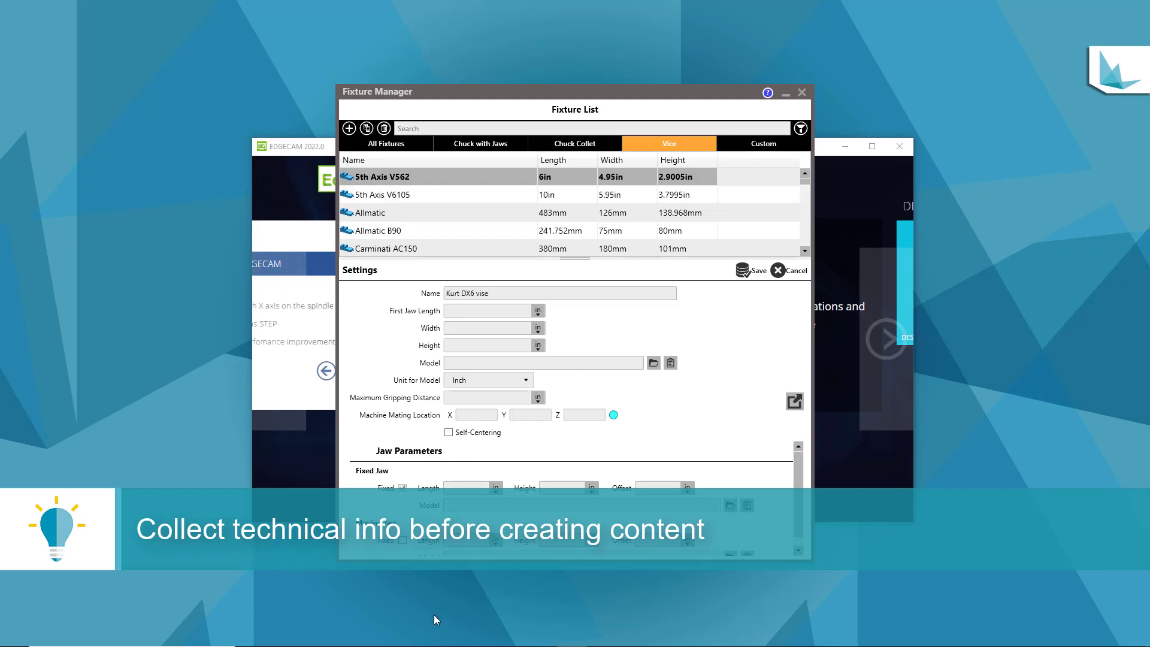
Check the Kurt DX6 vise support files and read the vise's dimensions from "Kurt DX6 drawings.jpg"
mouse_move(397, 641)
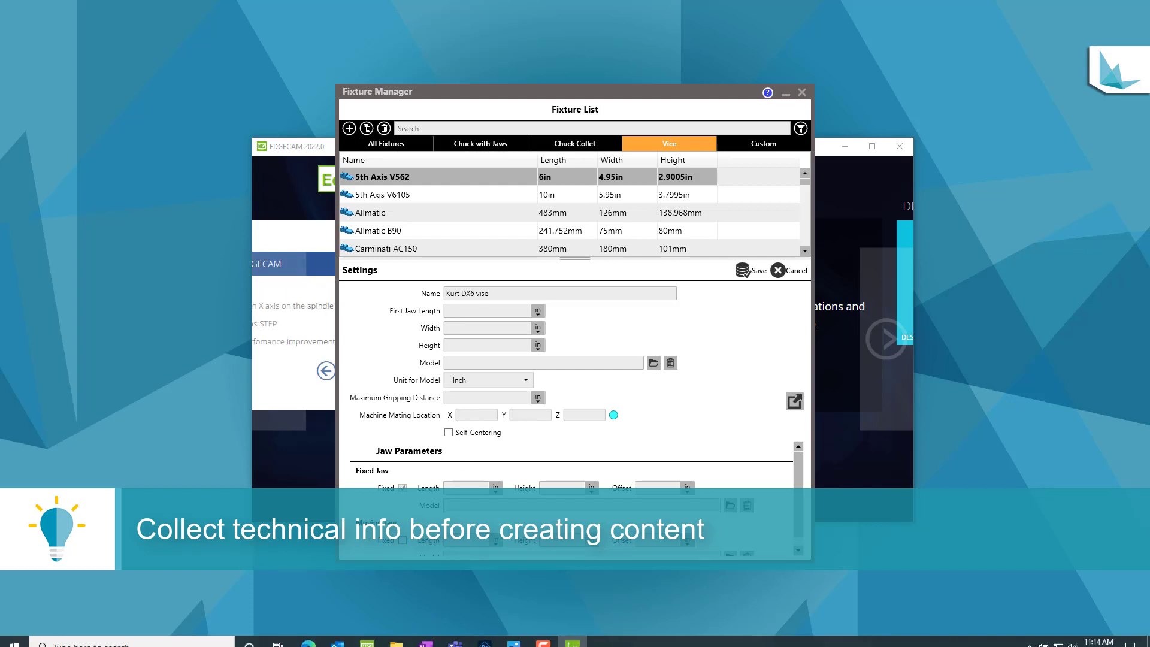
left_click(393, 605)
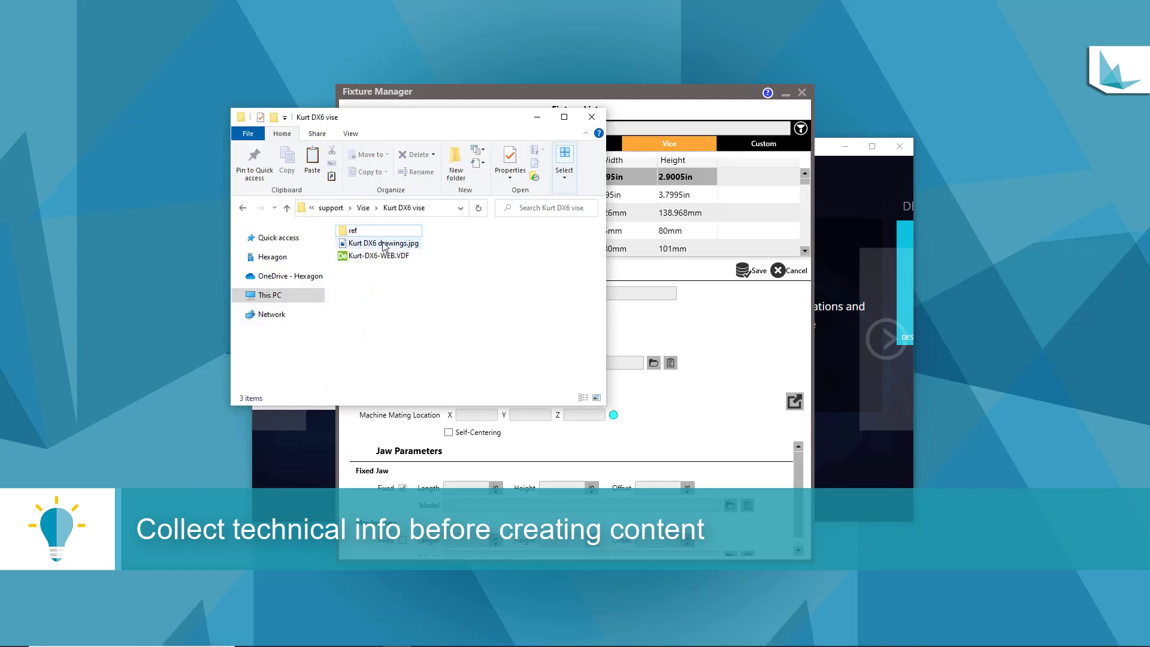
mouse_move(384, 246)
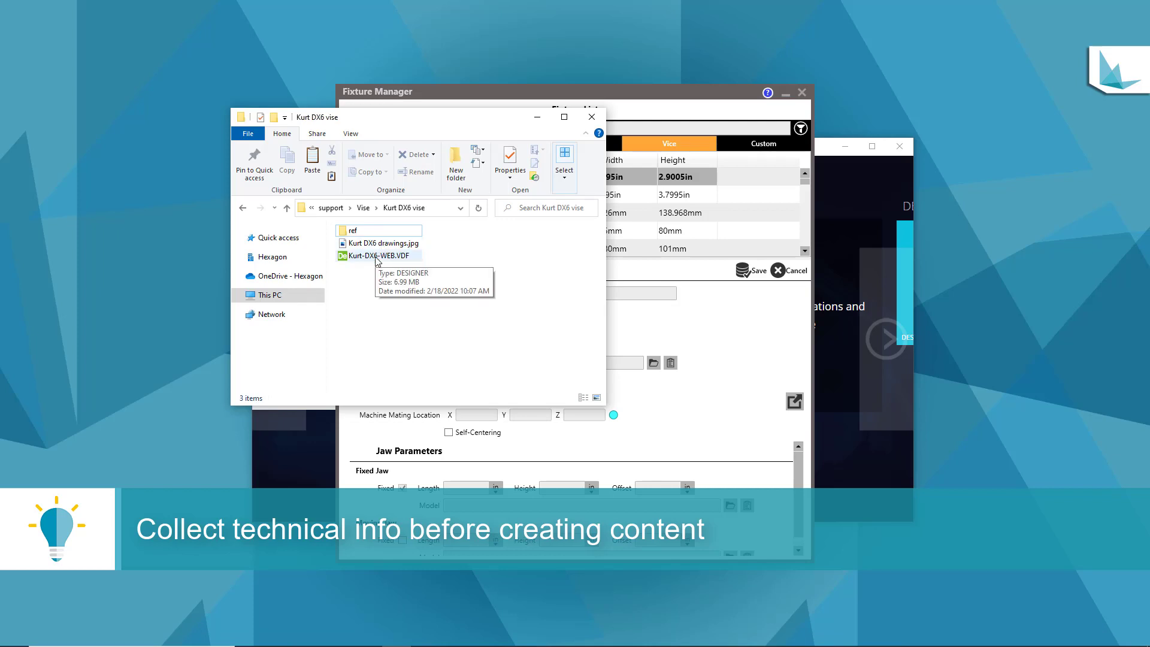
left_click(537, 117)
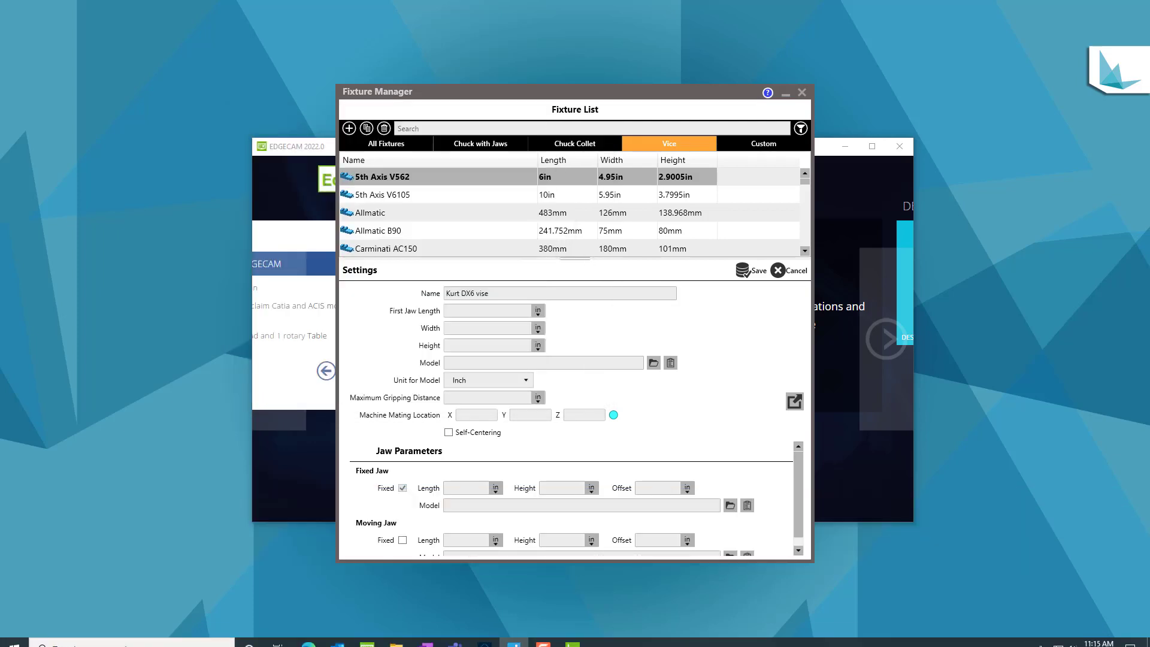
left_click(484, 636)
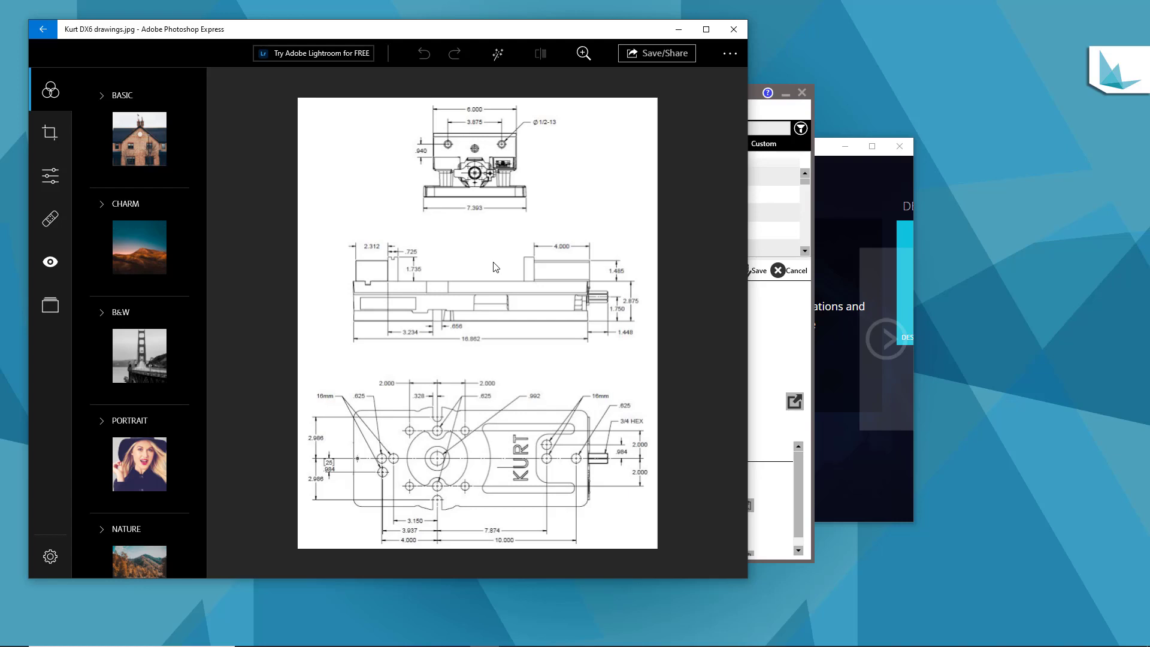
left_click(679, 30)
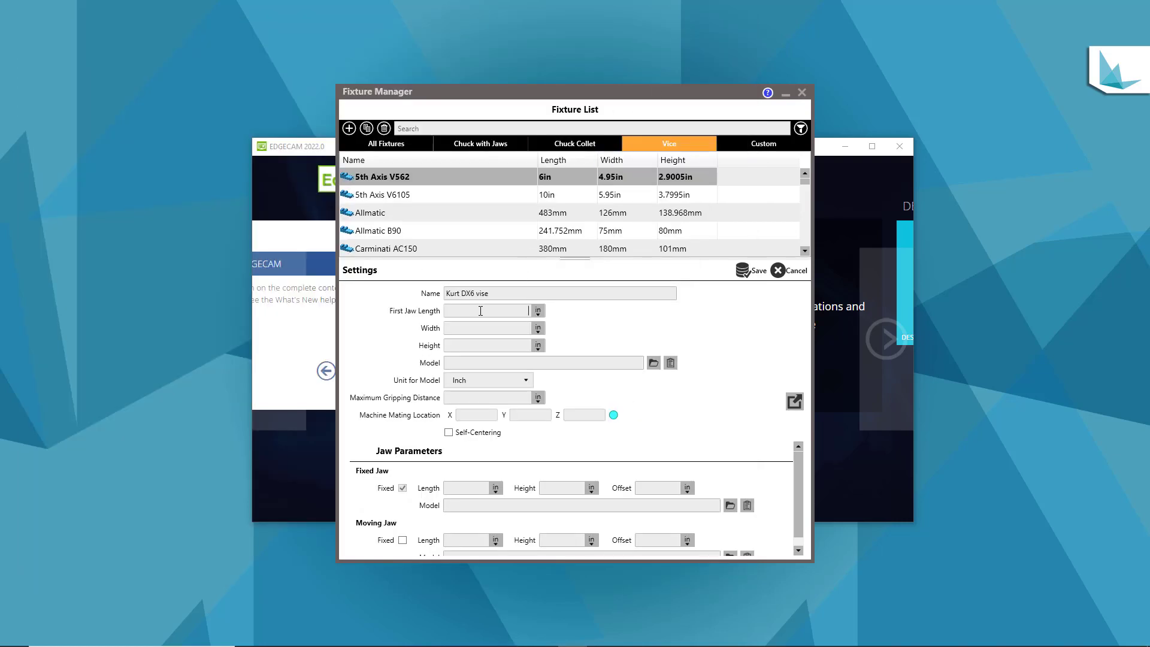
Set the vice's first jaw length to 16.862 in, width to 6 in and height to 2.875 in
type("16.8")
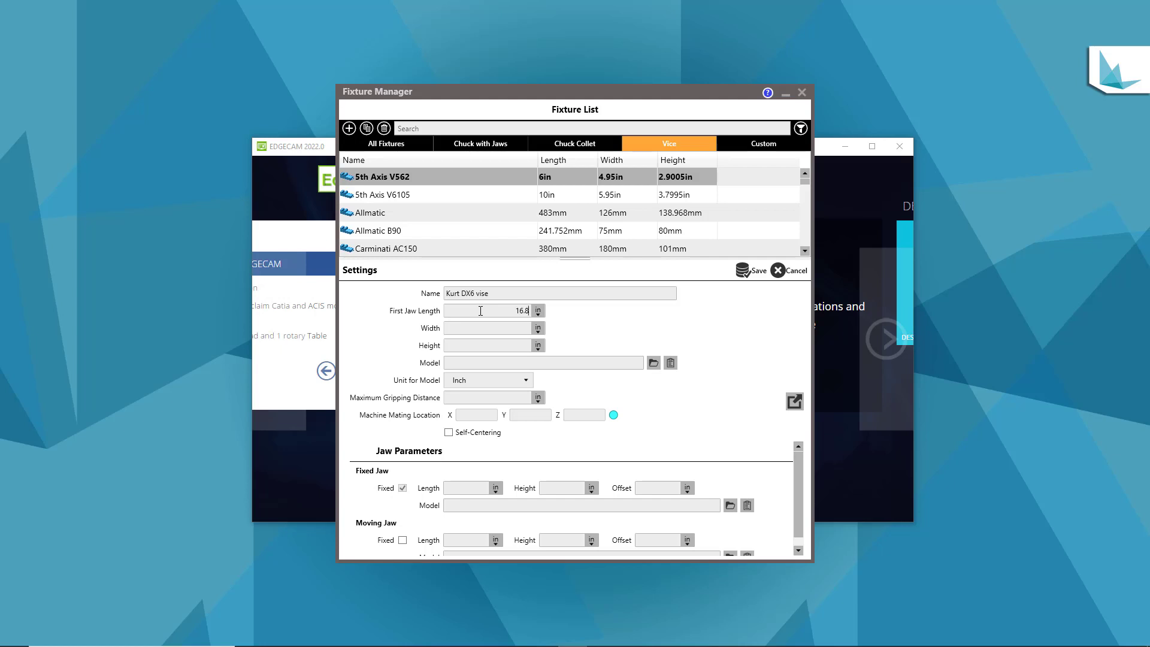
type("62")
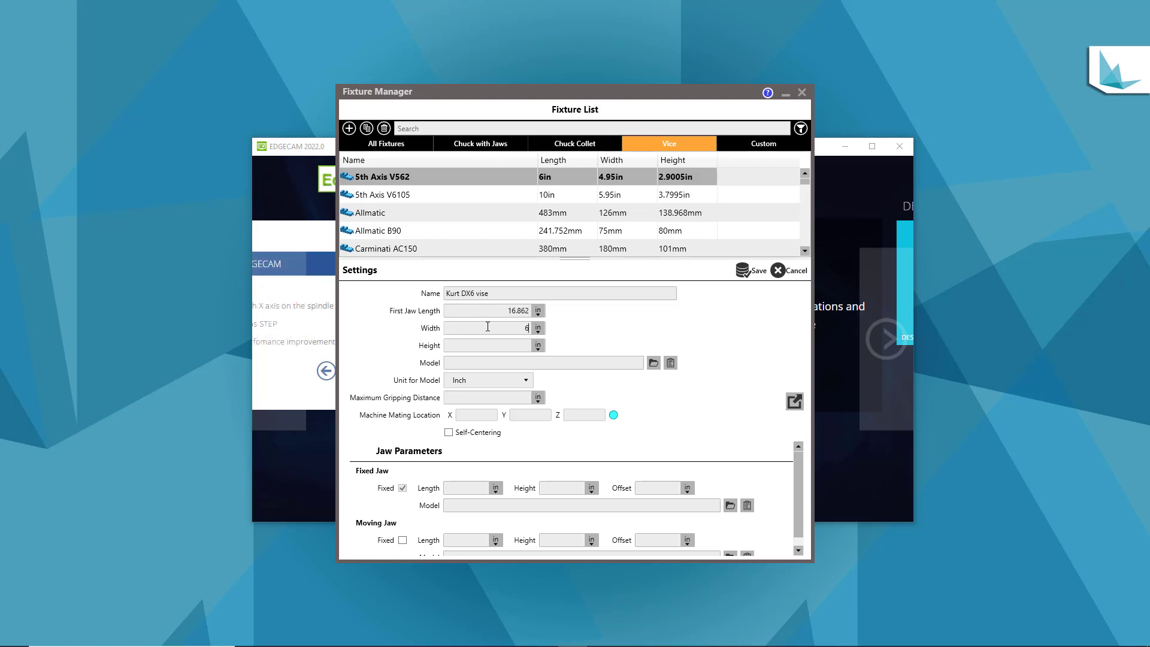
left_click(482, 348)
type("2.875")
left_click(506, 382)
left_click(458, 415)
Set the fixed jaw's length to 2.312+0.725 in and its height to 1.735 in
type("2.312+0.7")
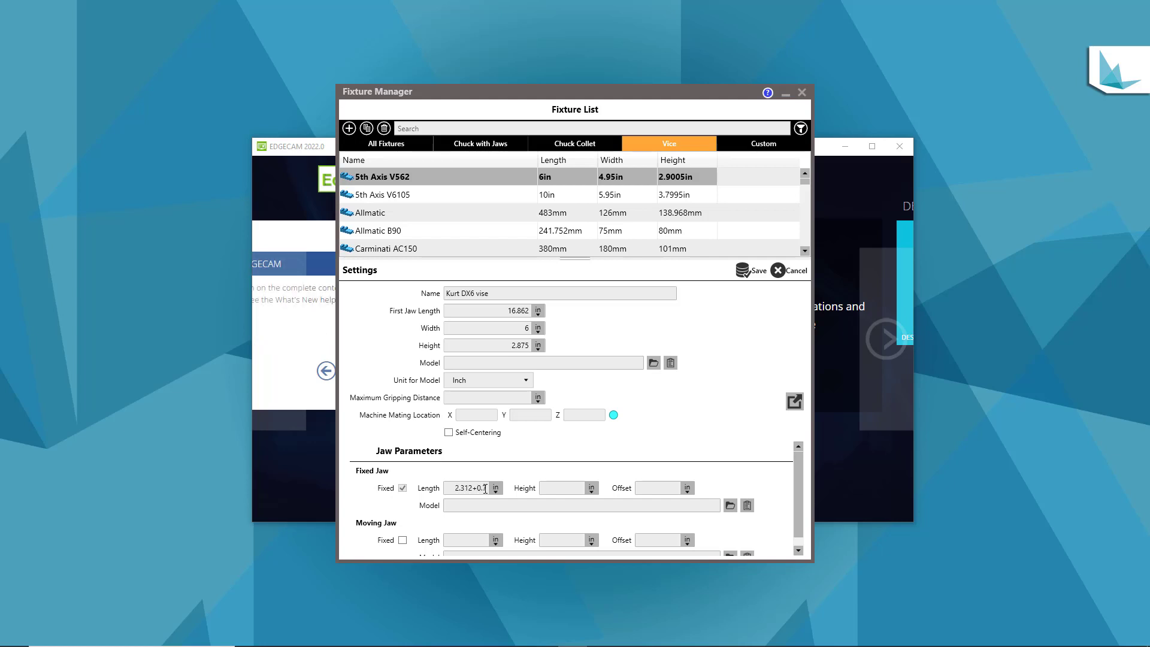
type("25")
left_click(566, 489)
type("1.735")
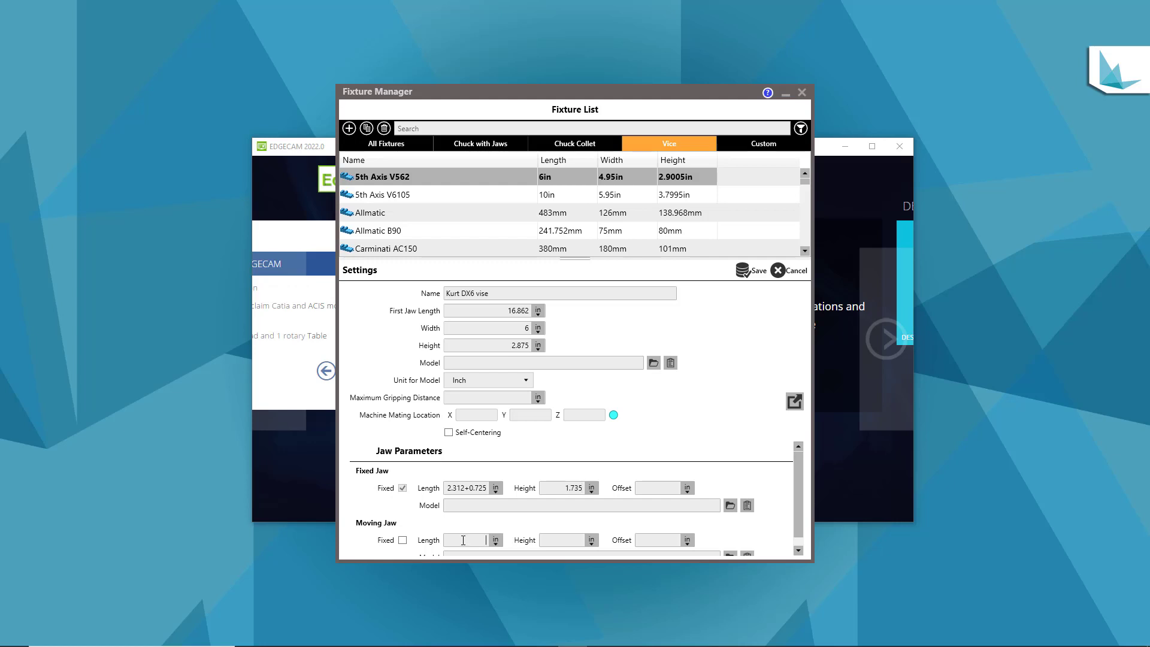
Set the moving jaw's length to 4+0.725 in and height to 1.735 in, and save the vice to the database
type("4+0.725")
left_click(565, 541)
type("1.735")
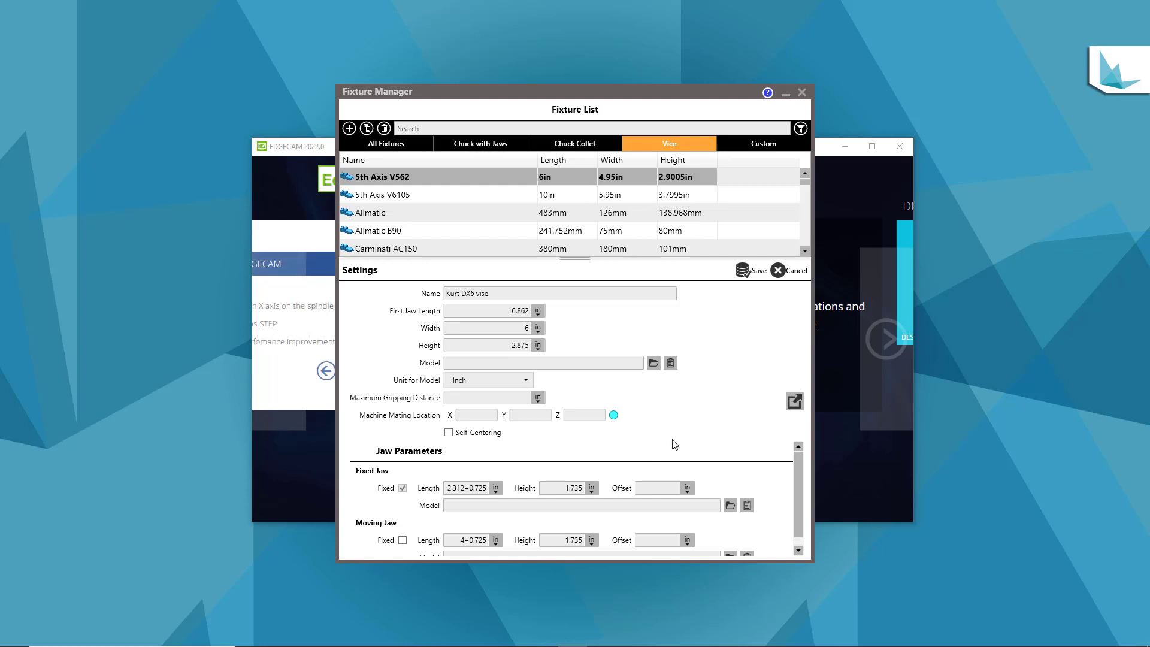
left_click(752, 273)
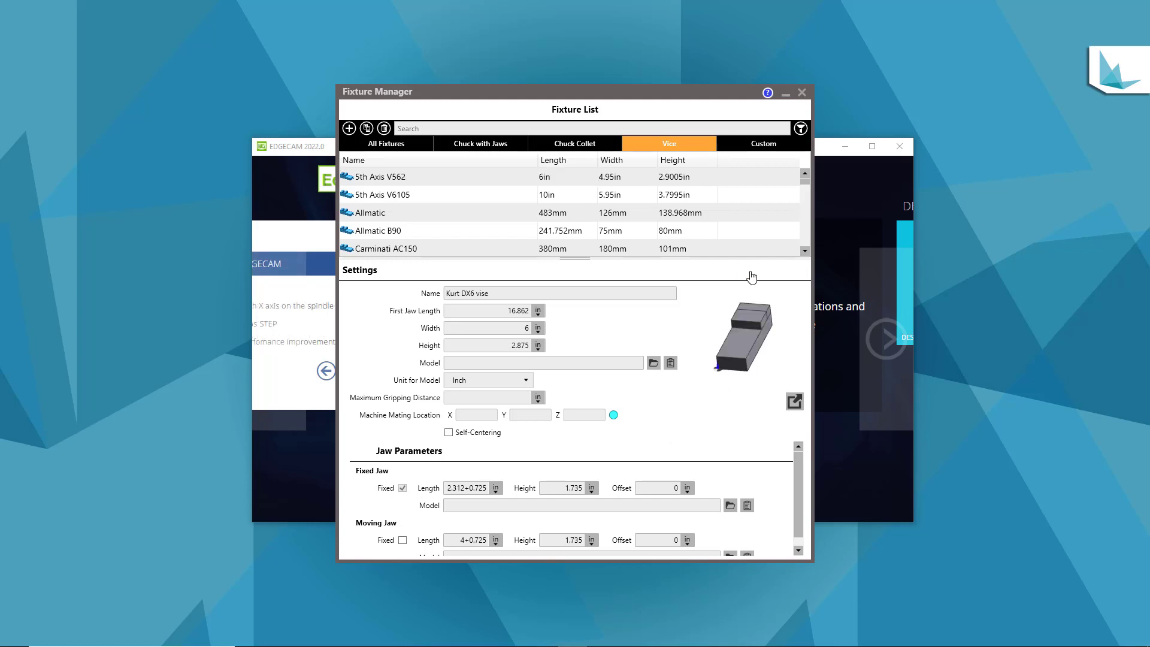
Examine the saved vice's parametric model preview from several angles
mouse_move(773, 349)
left_mouse_down()
mouse_move(740, 340)
mouse_move(761, 349)
left_mouse_up()
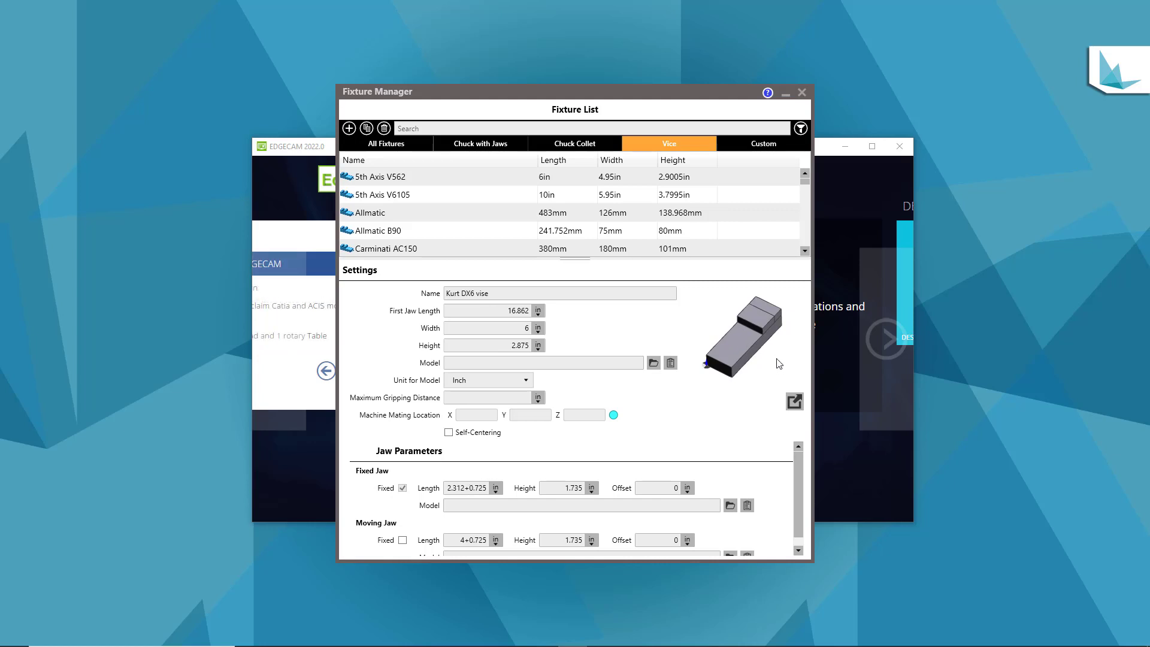
mouse_move(777, 362)
middle_mouse_down()
mouse_move(756, 336)
mouse_move(762, 358)
middle_mouse_up()
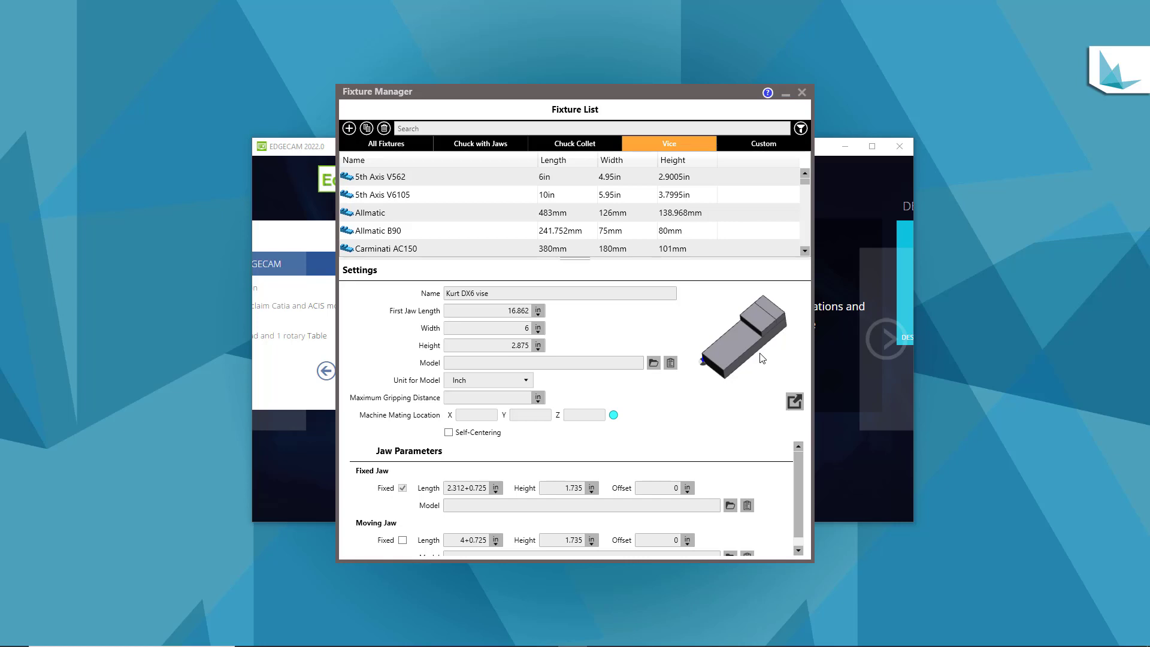
middle_click_drag(762, 358, 759, 353)
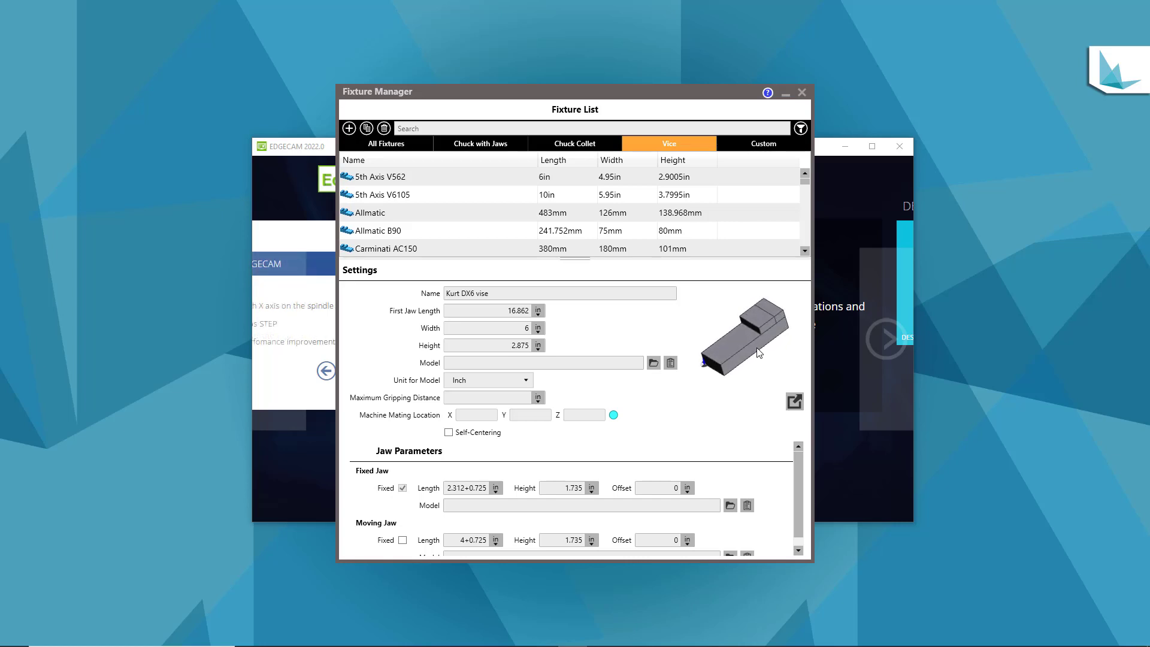
middle_click_drag(759, 352, 750, 354)
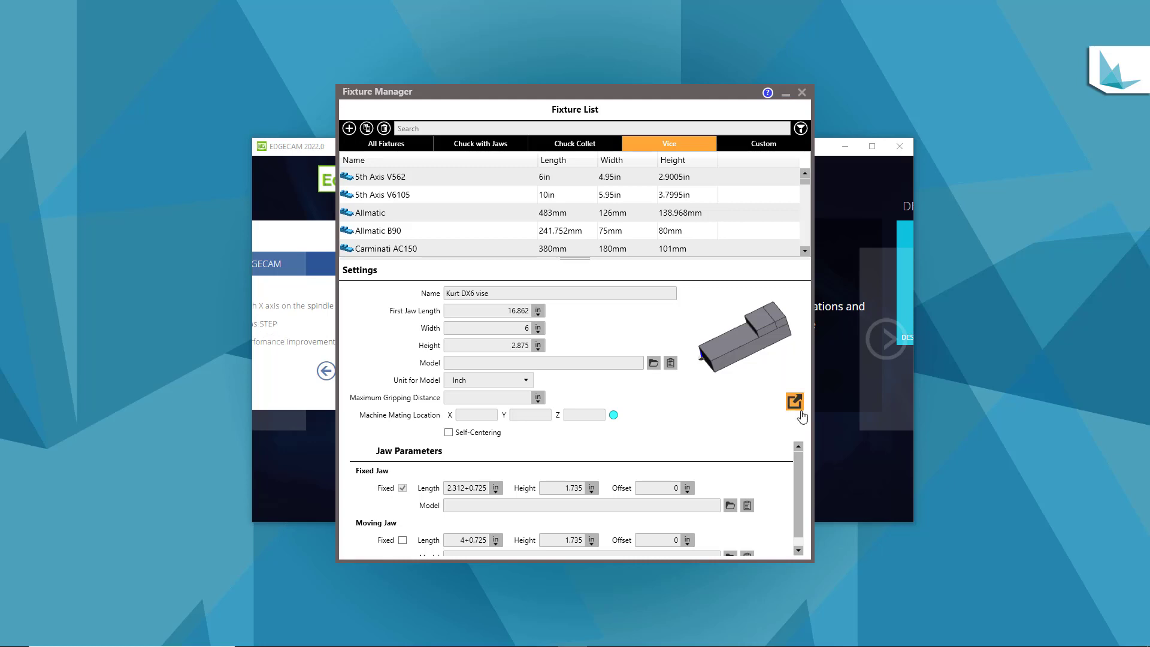
Start DESIGNER from the EDGECAM launcher and open the recent model Kurt-DX6-WEB.VDF from the Kurt DX6 vise folder
left_click(838, 485)
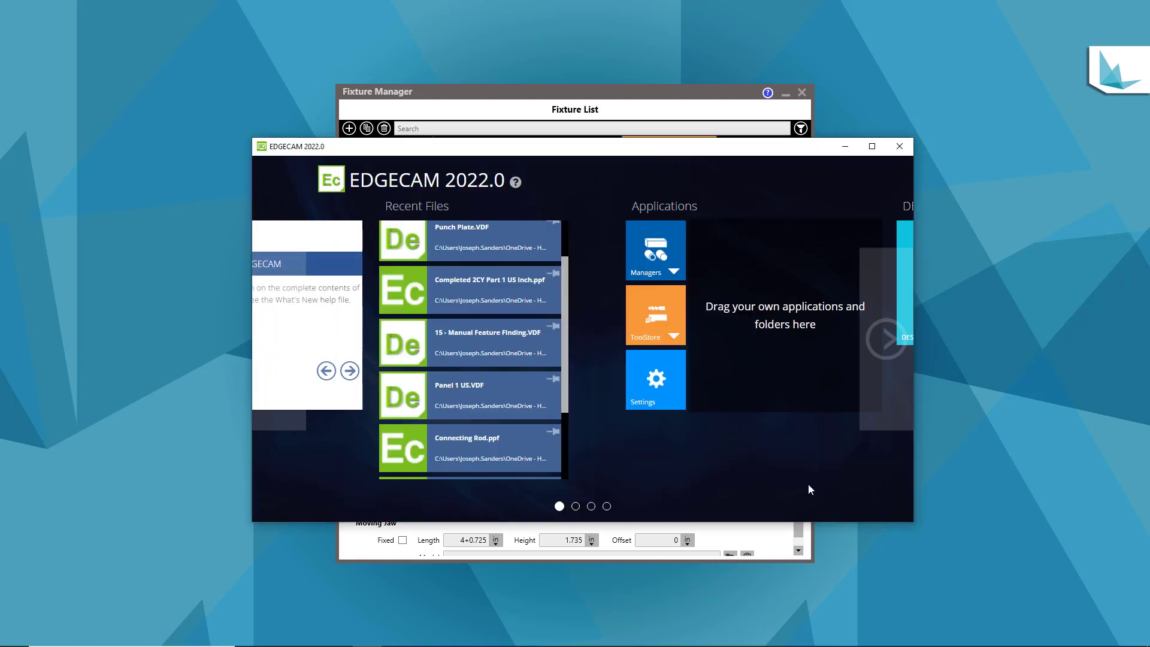
scroll(809, 485, "down", 2)
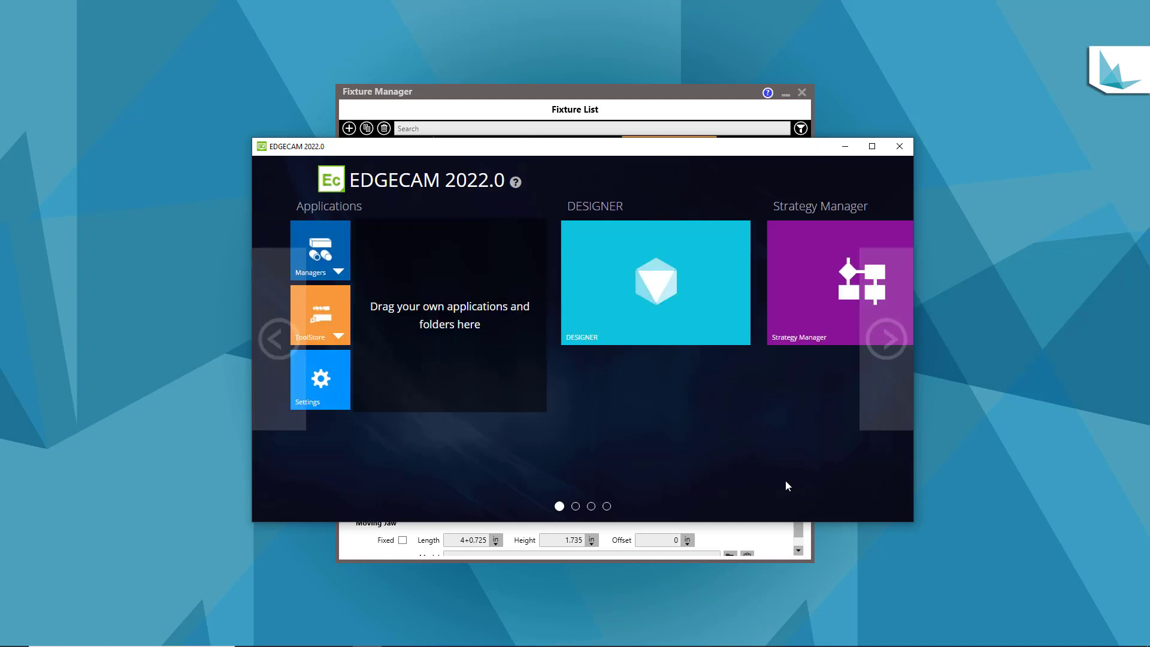
left_click(646, 261)
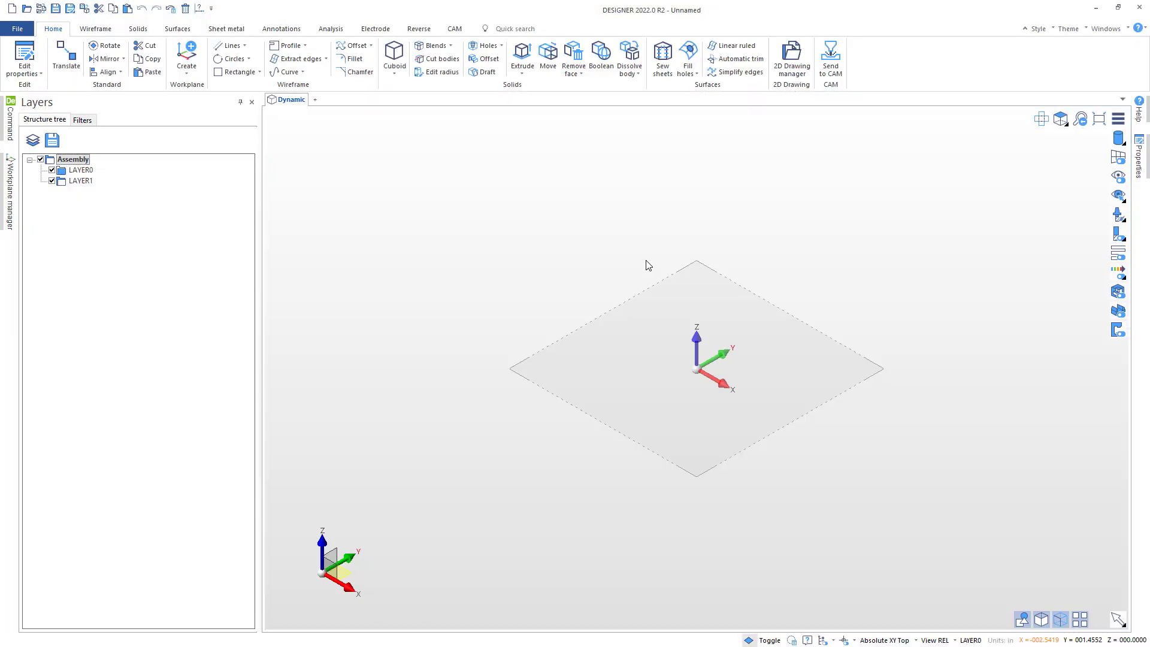
left_click(15, 30)
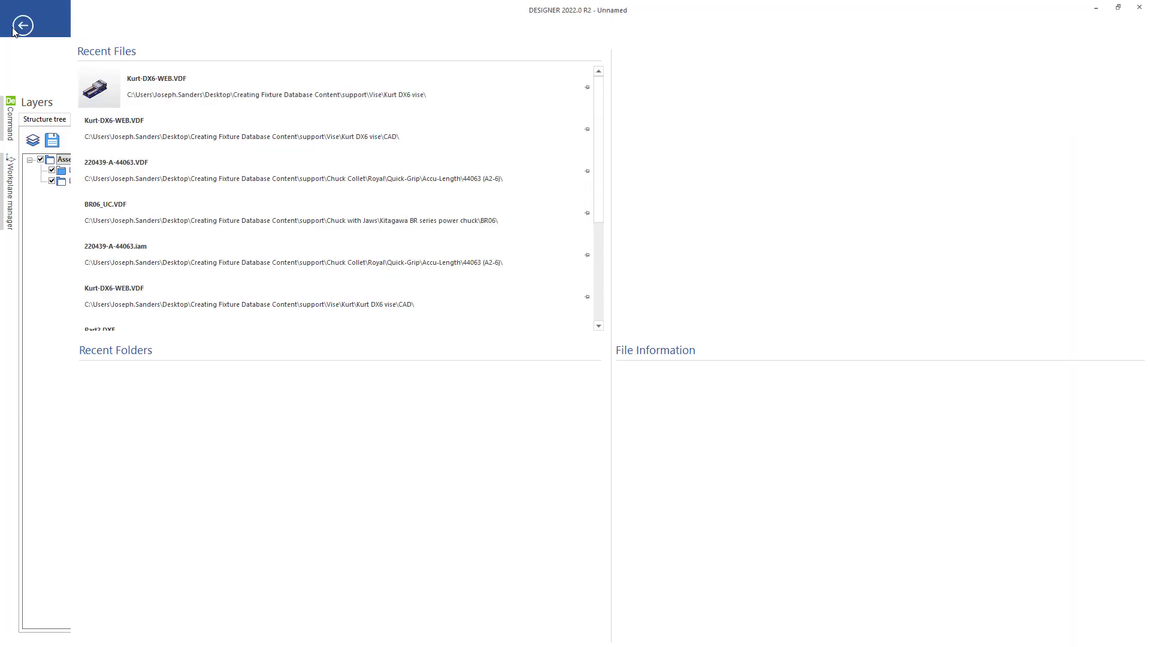
left_click(174, 88)
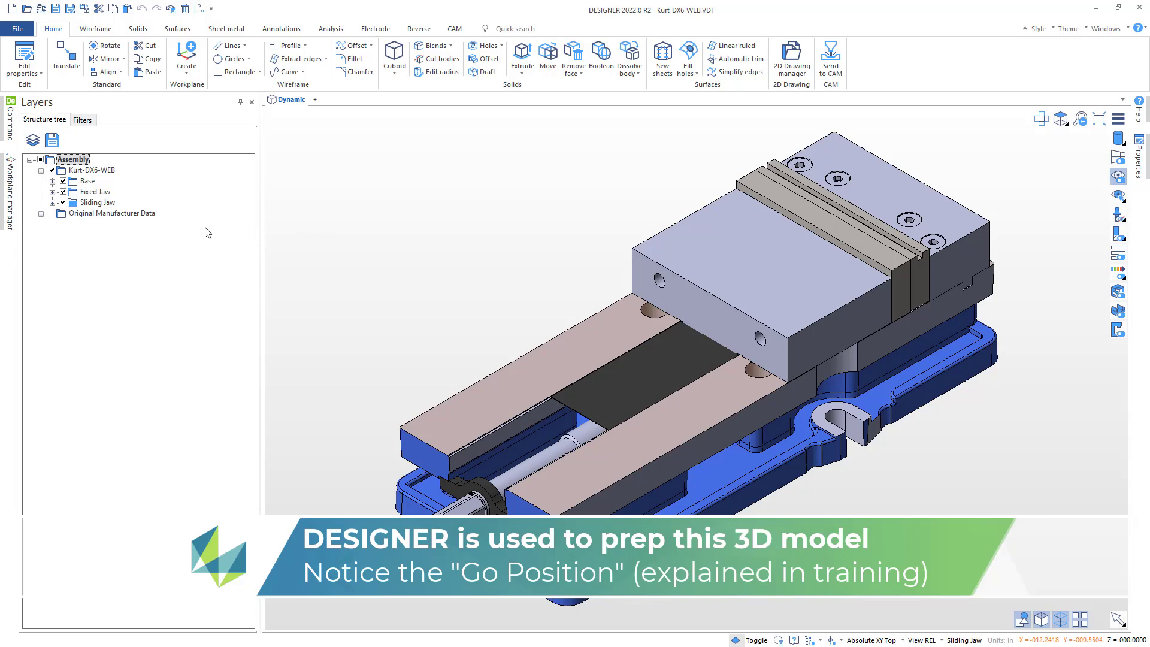
Toggle the Sliding Jaw layer's visibility, and inspect the Original Manufacturer Data layer on its own in place of the Kurt-DX6-WEB layers
left_click(63, 203)
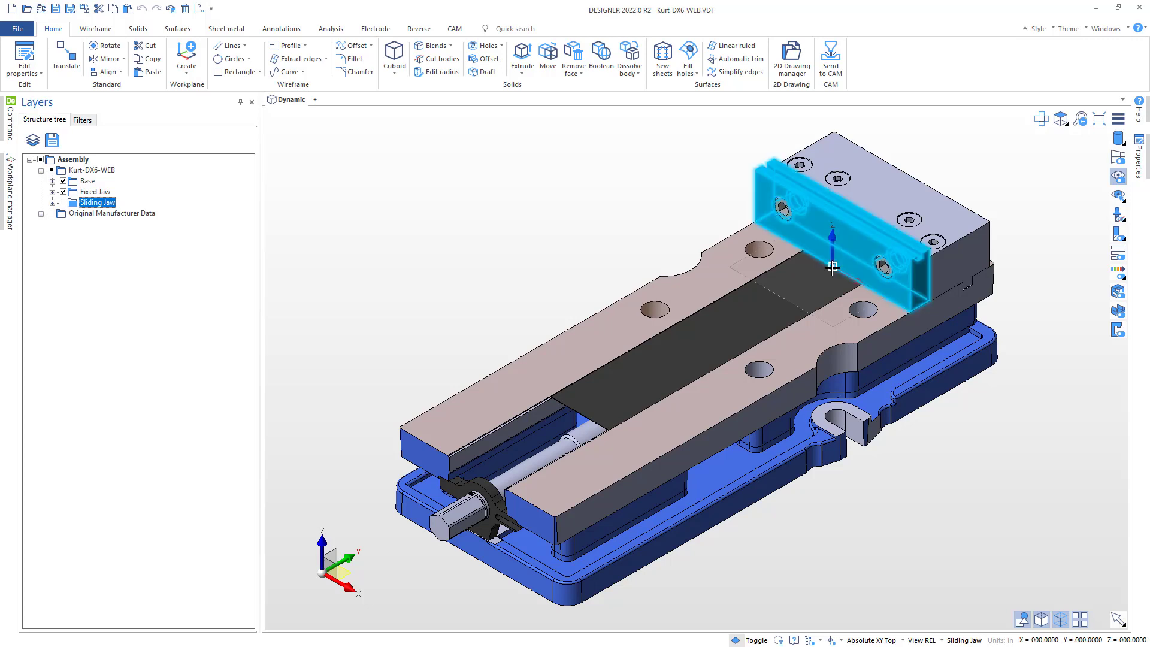
left_click(62, 203)
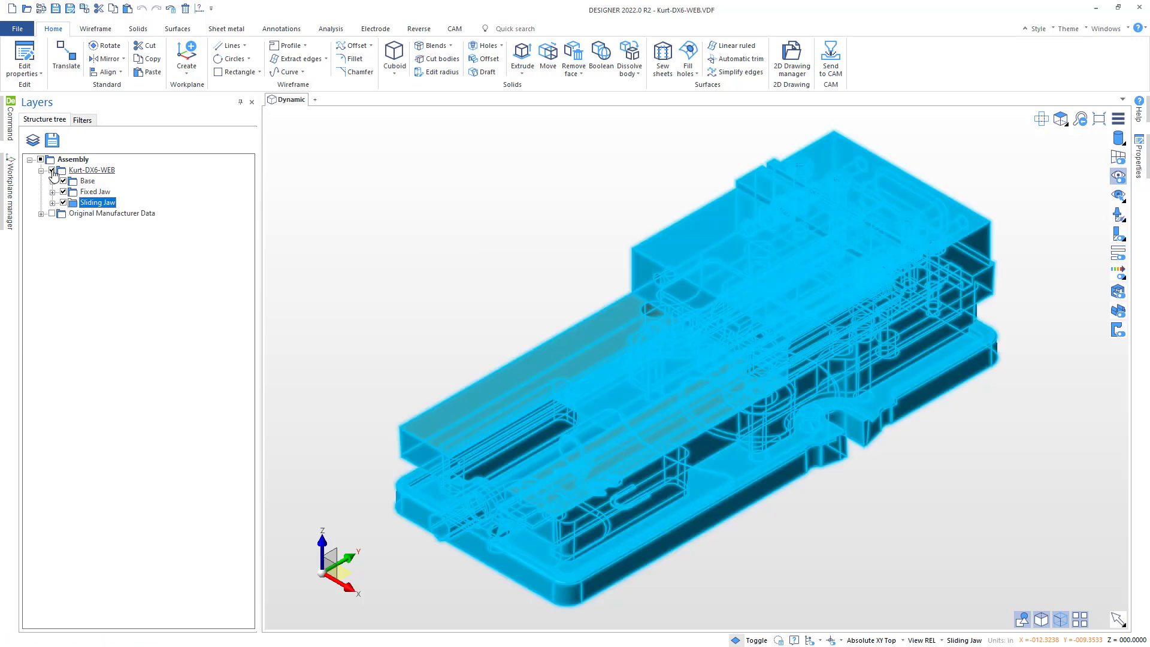
left_click(52, 170)
left_click(52, 214)
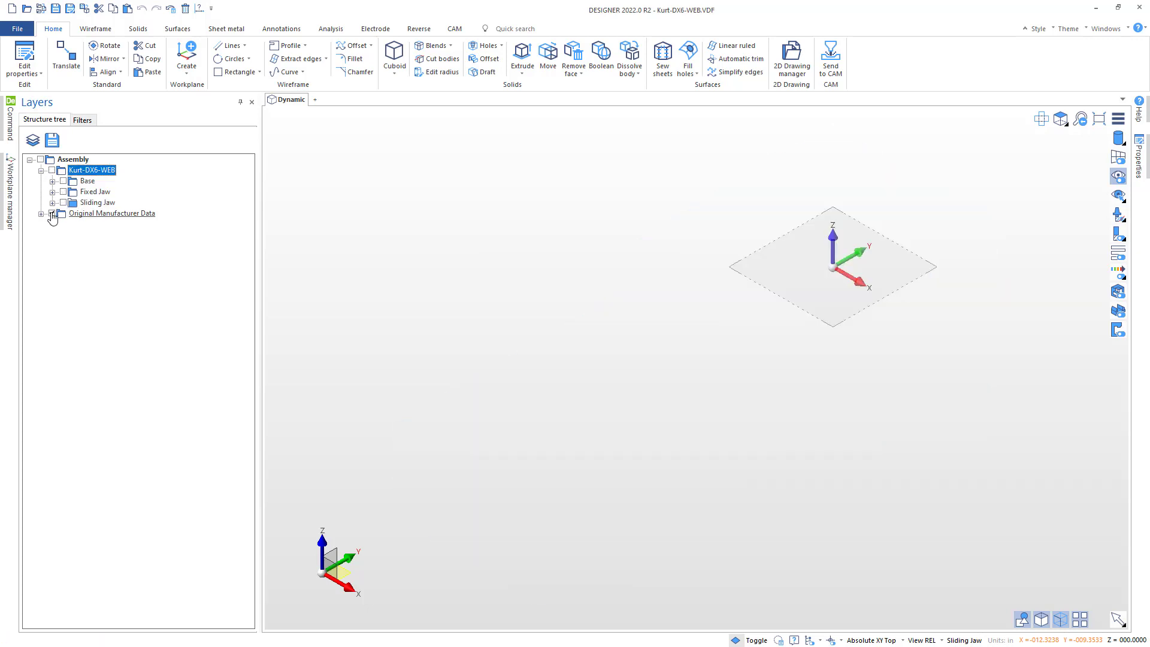
scroll(637, 403, "down", 3)
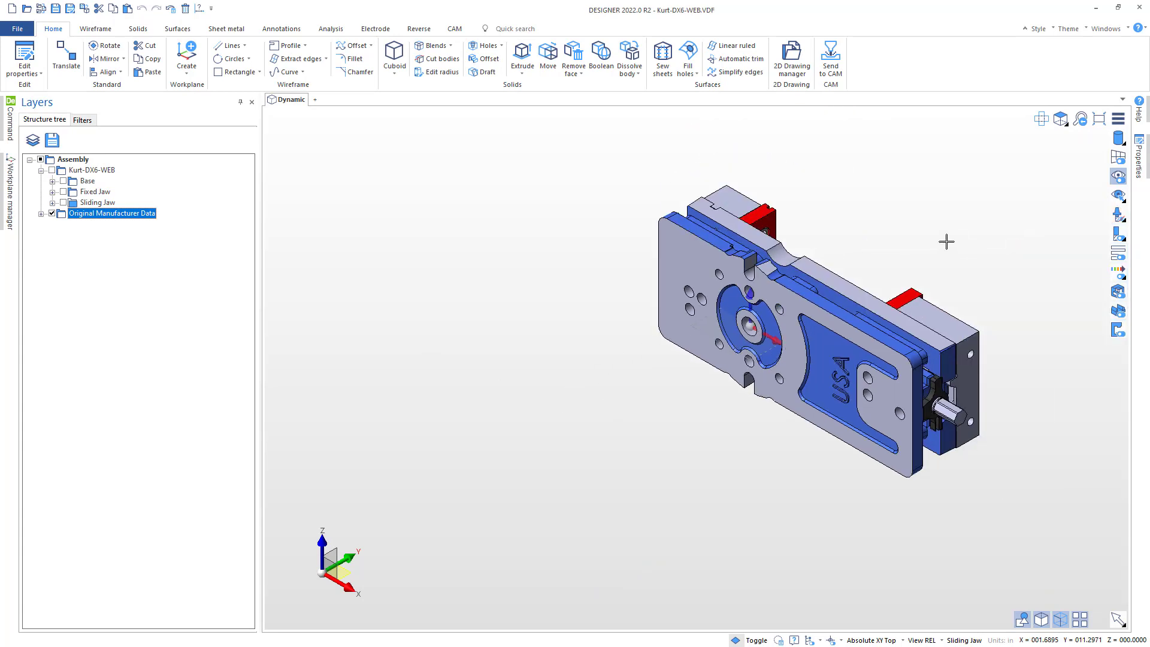
middle_click_drag(945, 241, 775, 241)
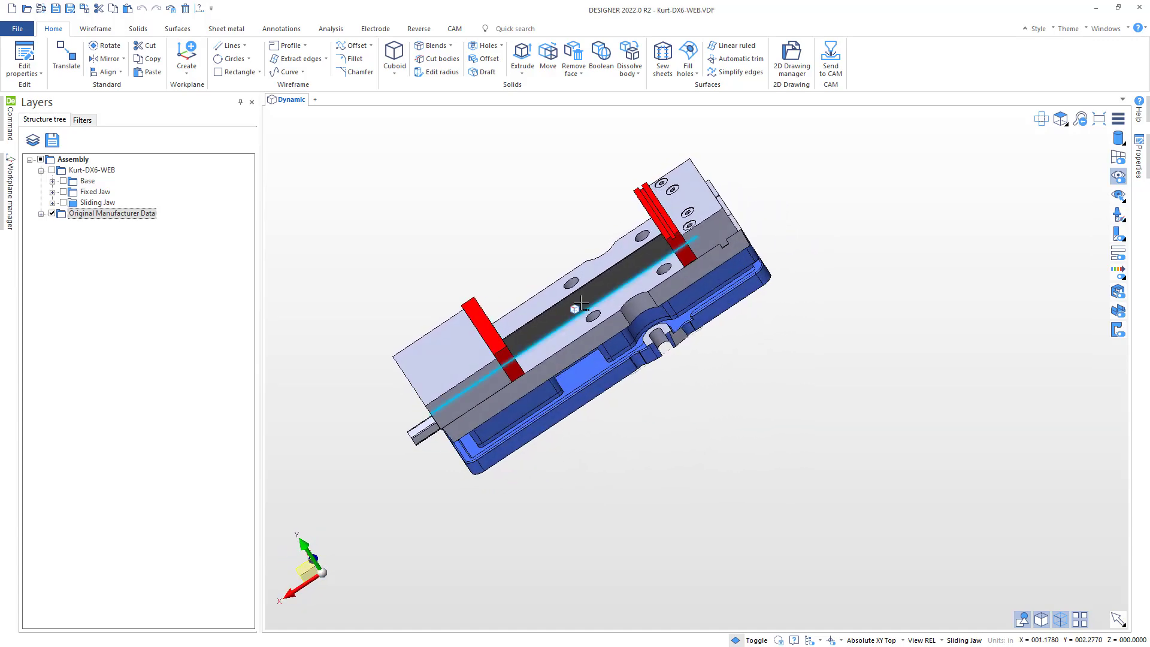
Hide the Original Manufacturer Data layer and show the Kurt-DX6-WEB layers again to examine the prepared vise from below and above
left_click(52, 214)
left_click(51, 171)
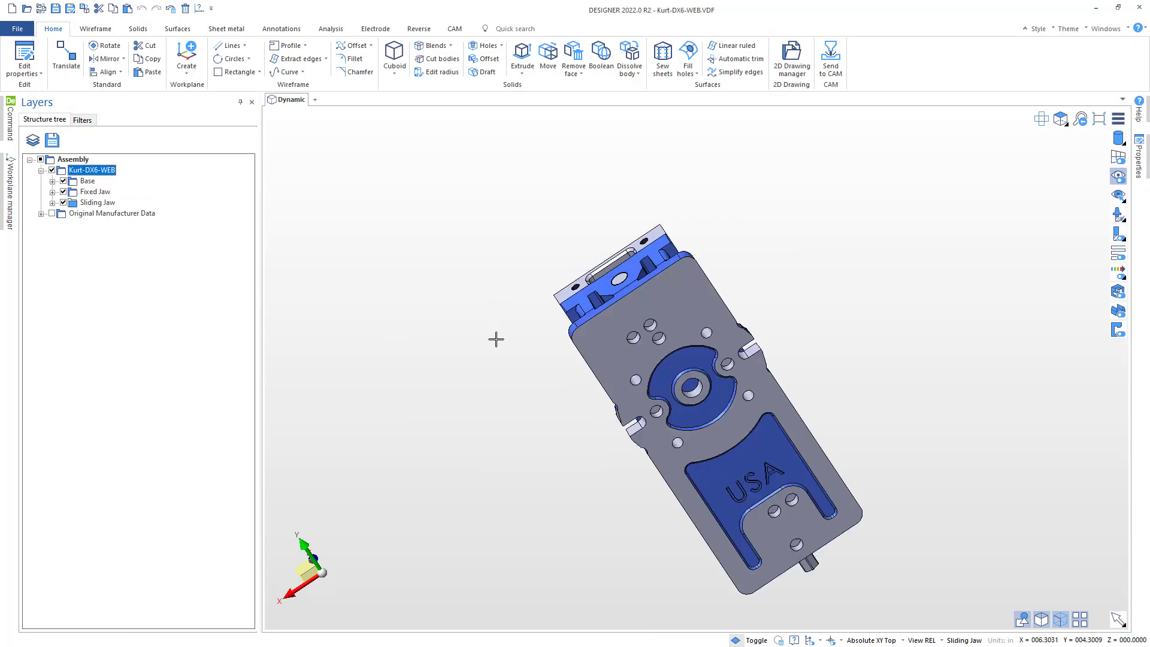
middle_click_drag(495, 339, 671, 314)
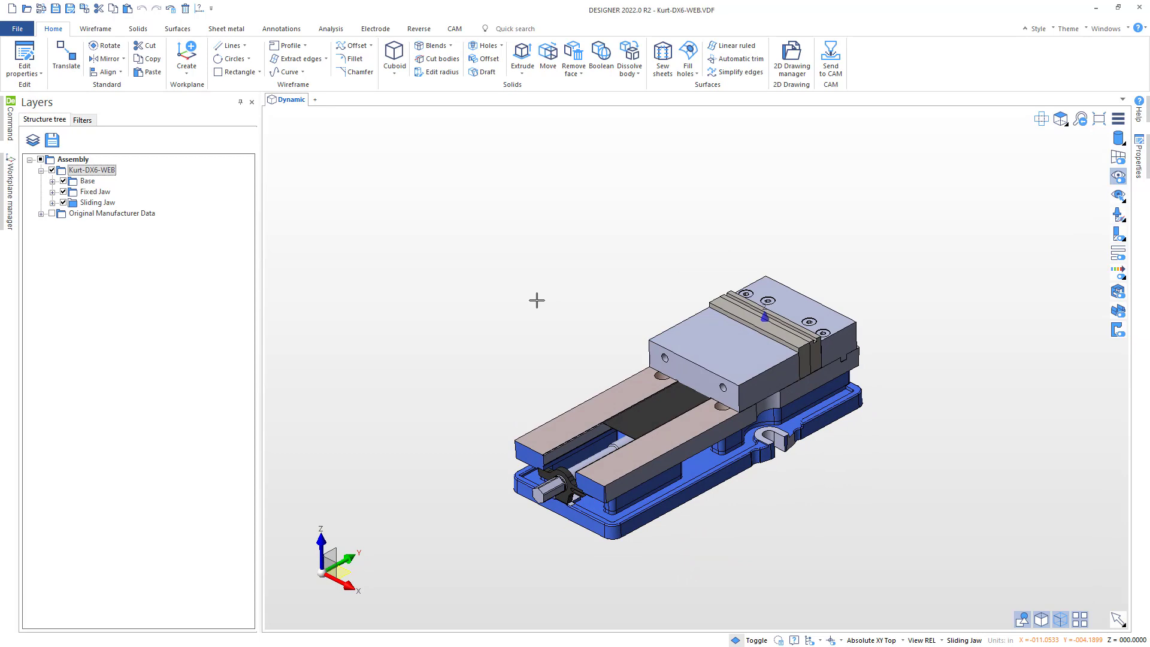
left_click(17, 29)
left_click(27, 189)
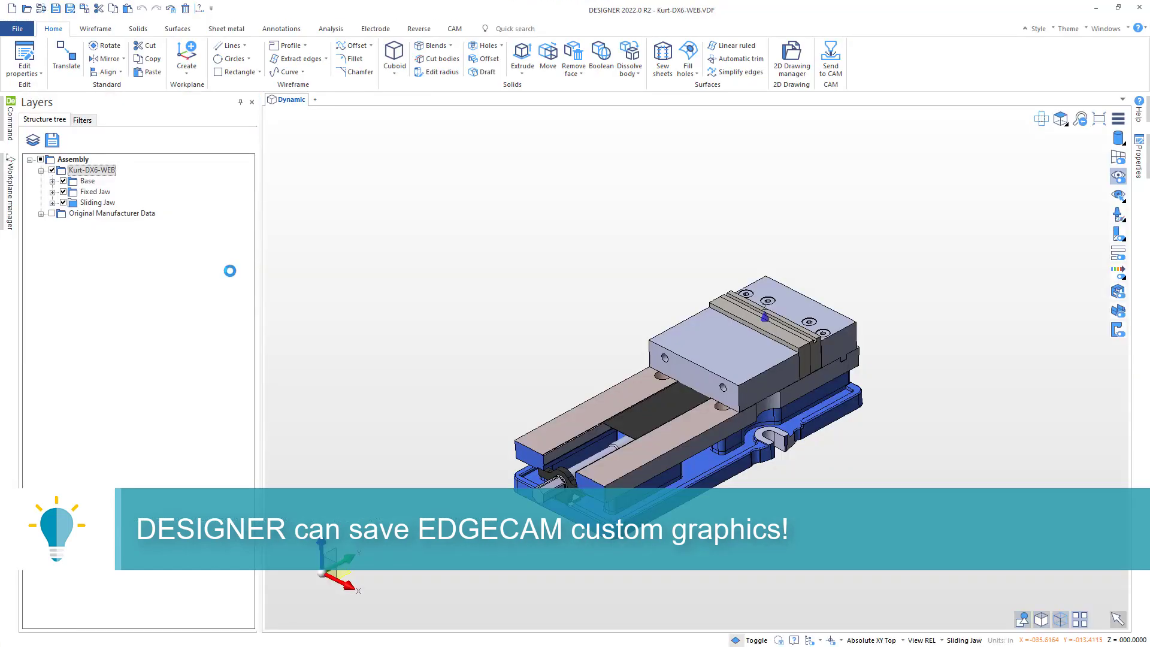
left_click(232, 277)
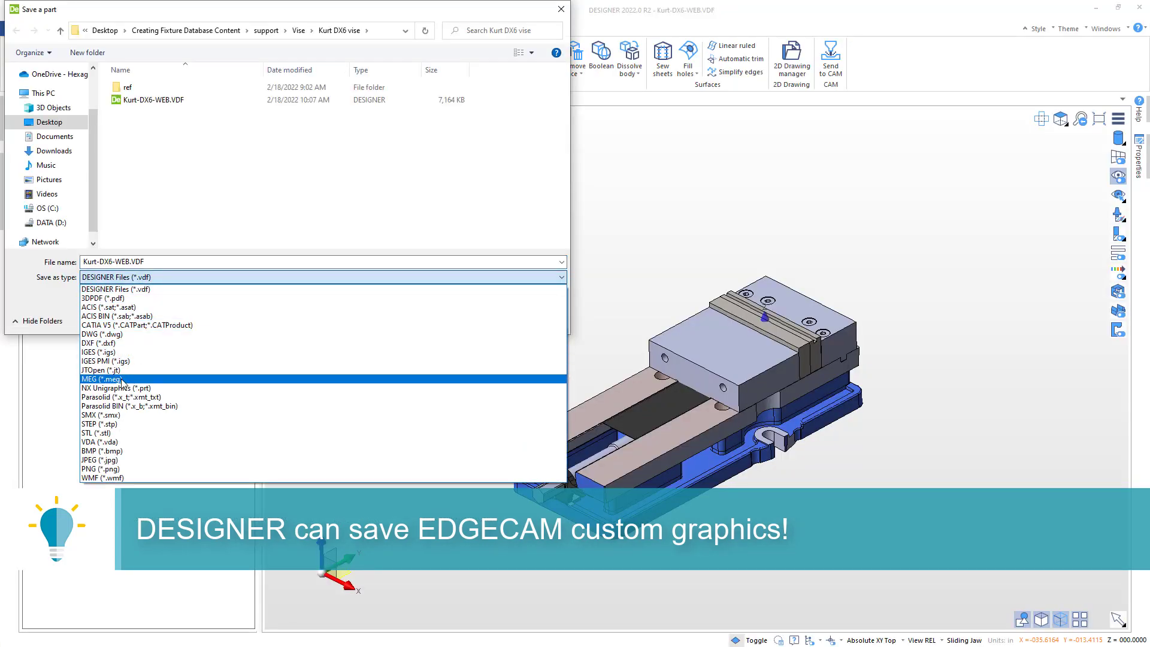
left_click(121, 379)
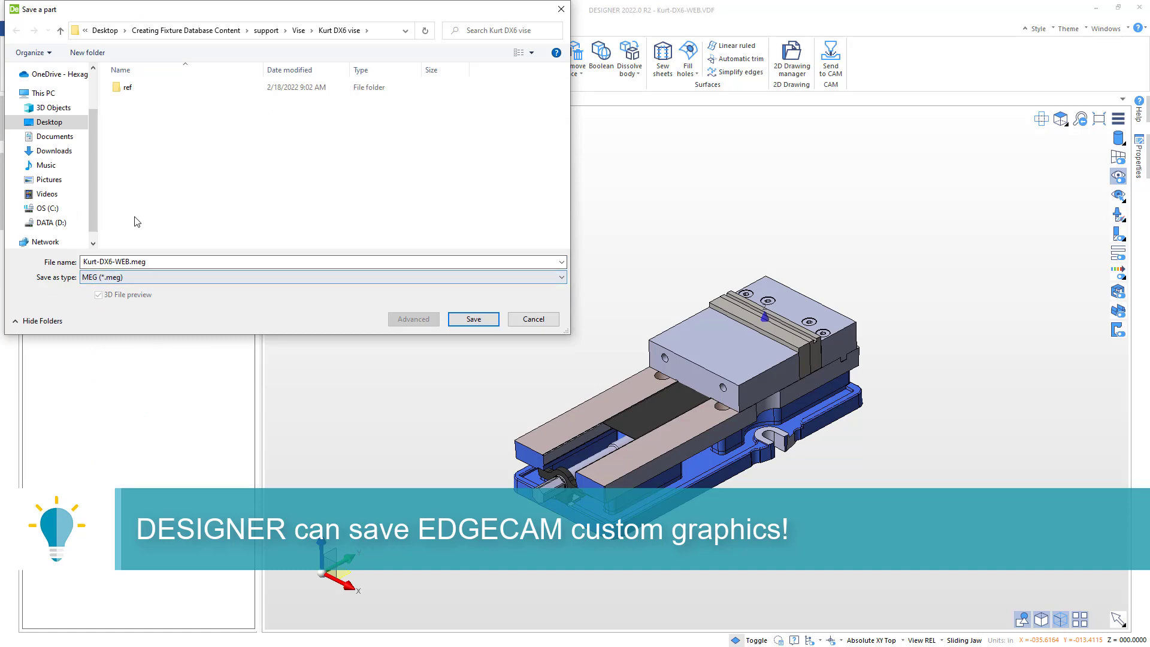
left_click(534, 320)
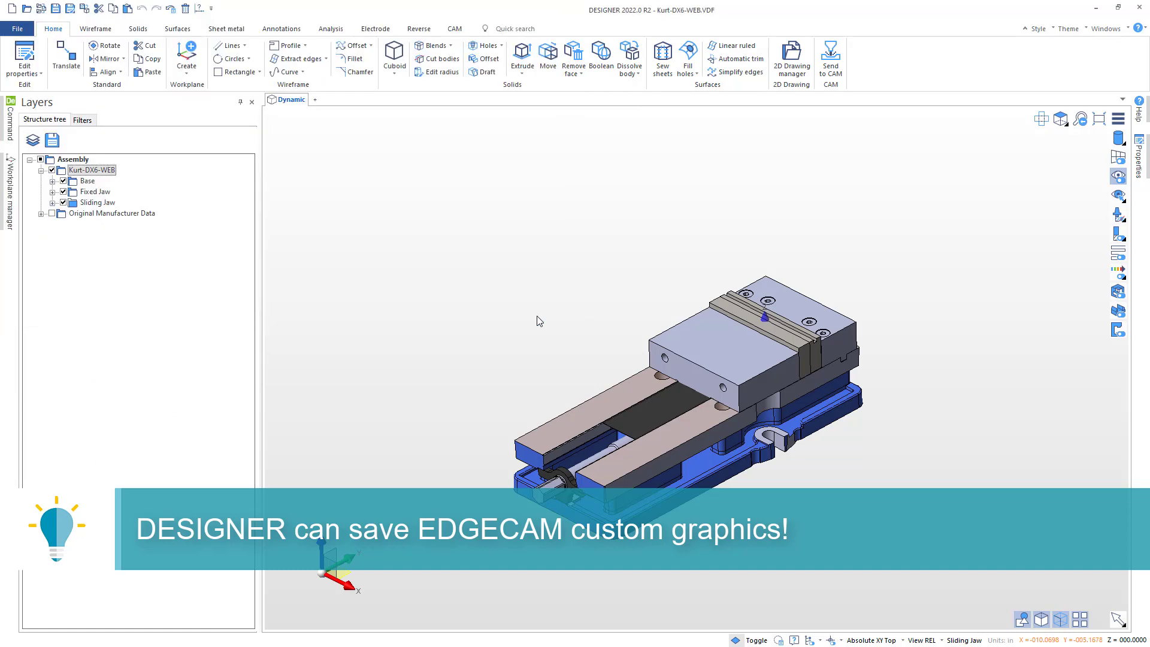
Switch back to Fixture Manager and assign Kurt DX6 base.meg as the vise body's model
left_click(1096, 8)
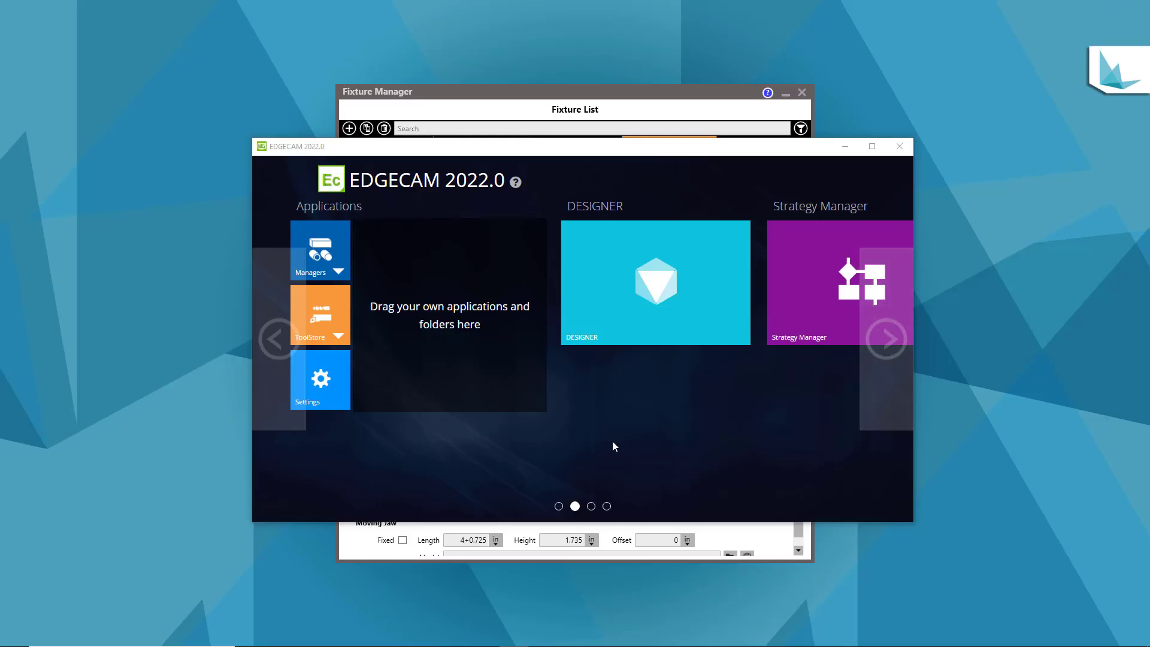
scroll(609, 441, "up", 1)
left_click(616, 98)
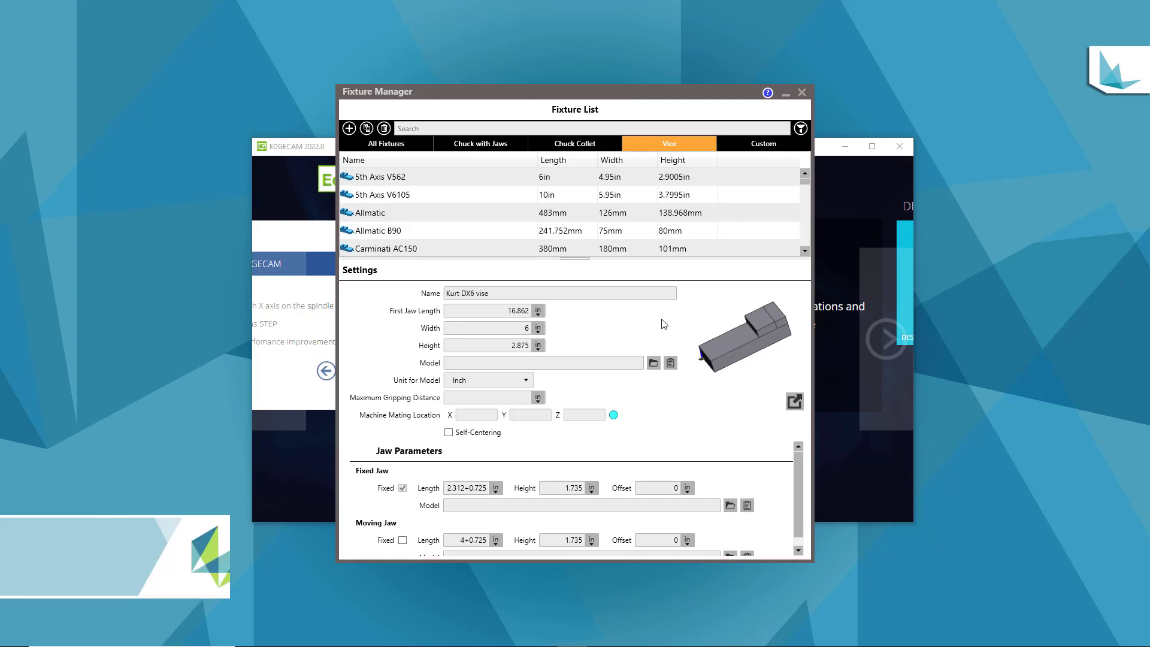
left_click(654, 364)
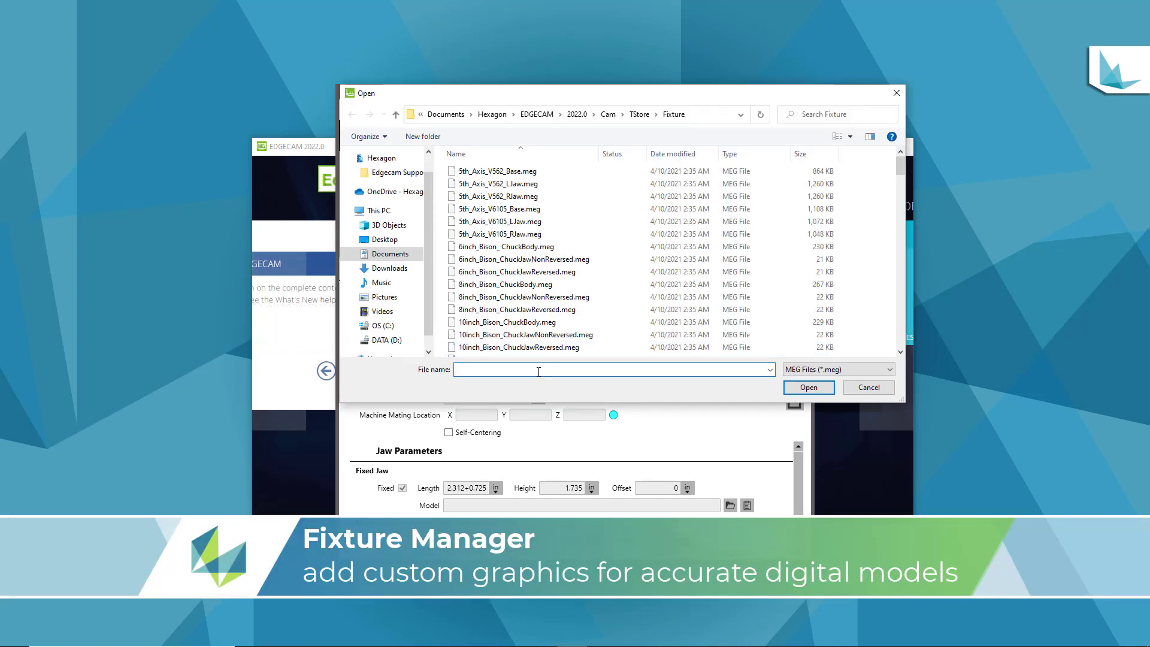
type("kur")
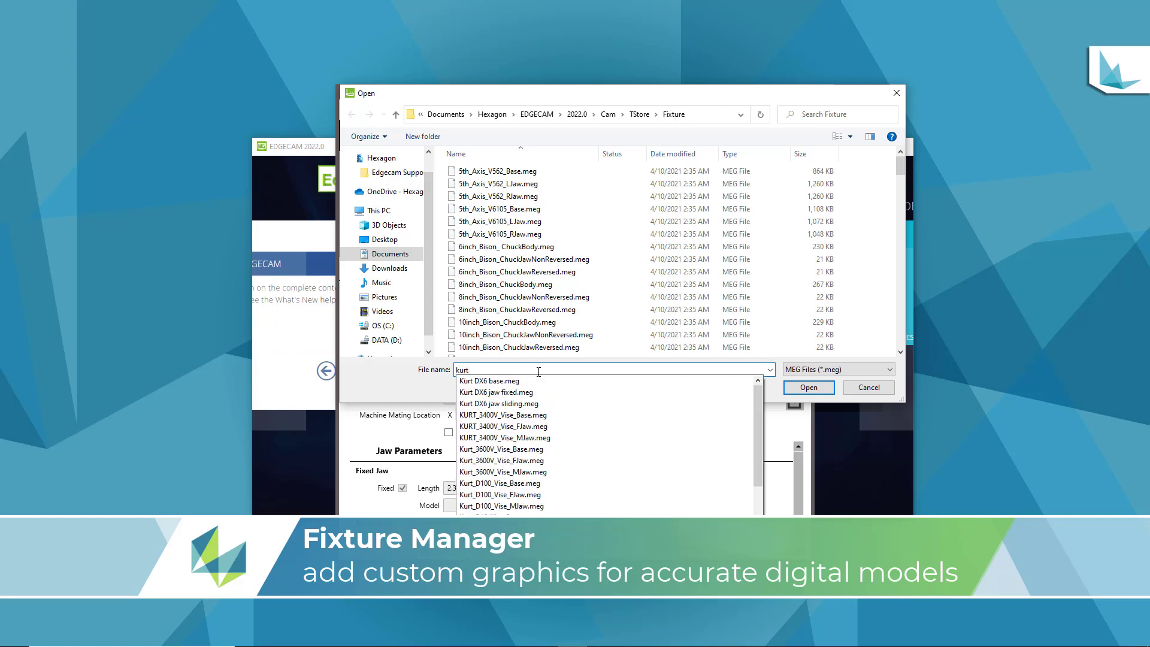
type("t")
left_click(472, 381)
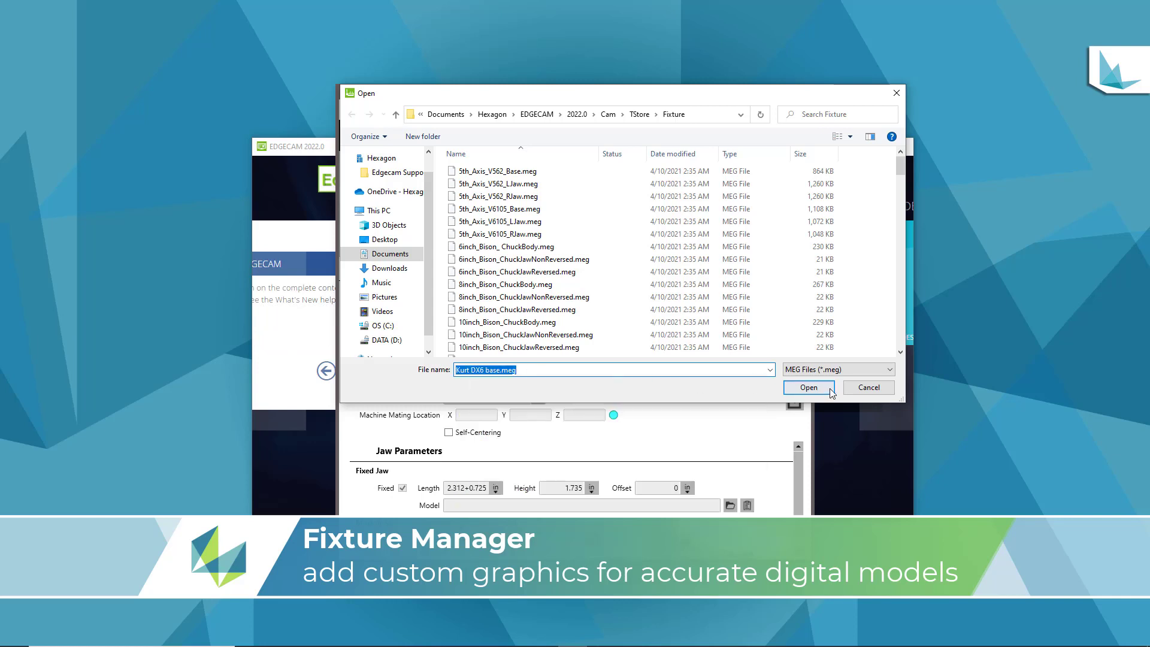
left_click(808, 387)
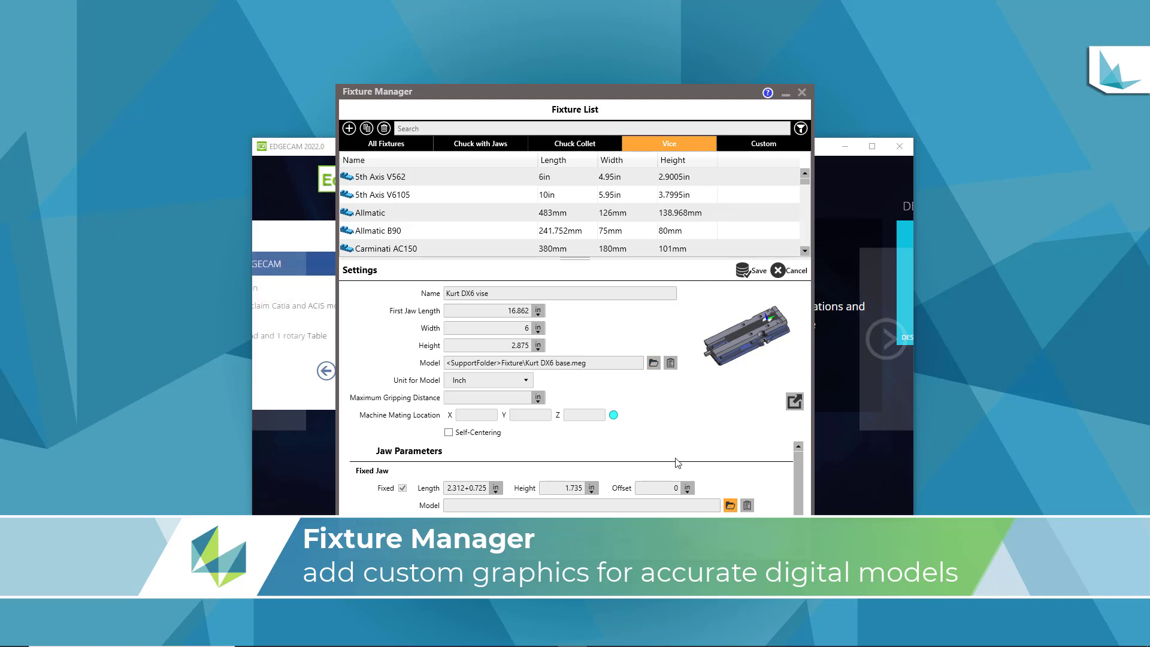
Assign Kurt DX6 jaw fixed.meg as the fixed jaw's model
left_click(730, 505)
type("k")
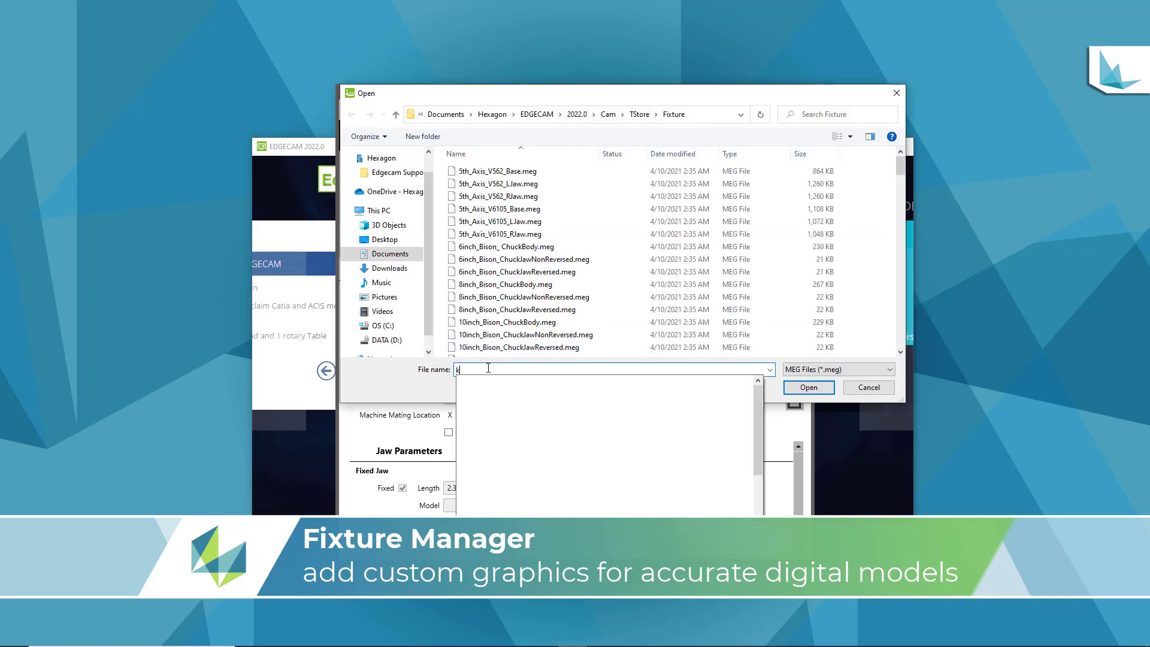
type("urt")
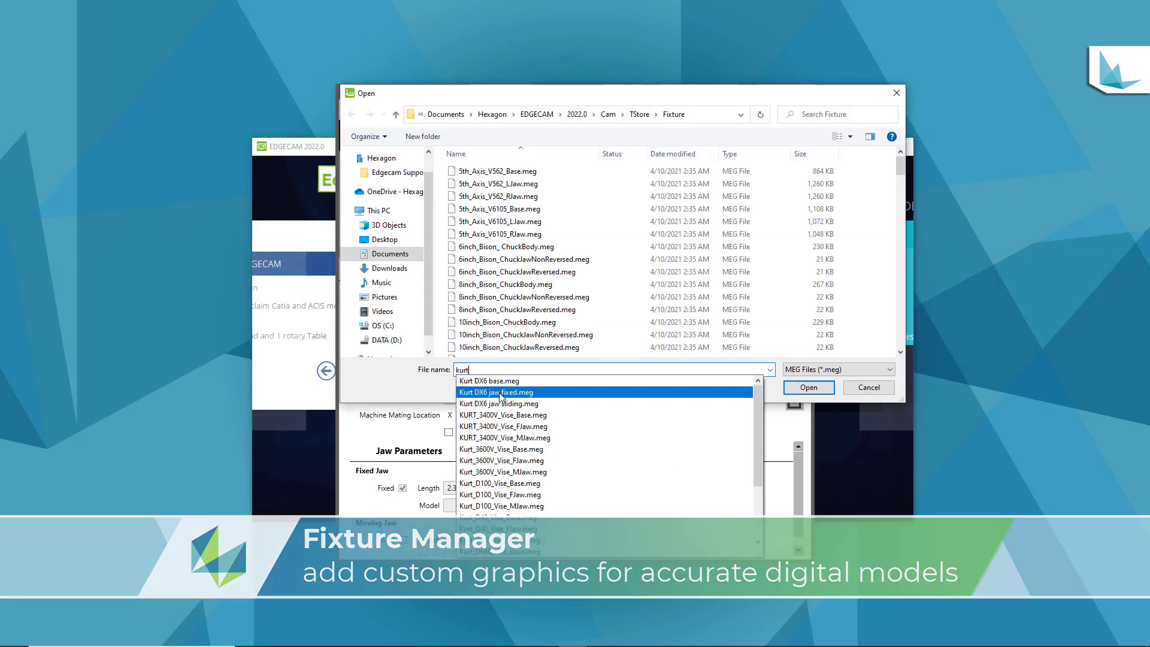
left_click(500, 393)
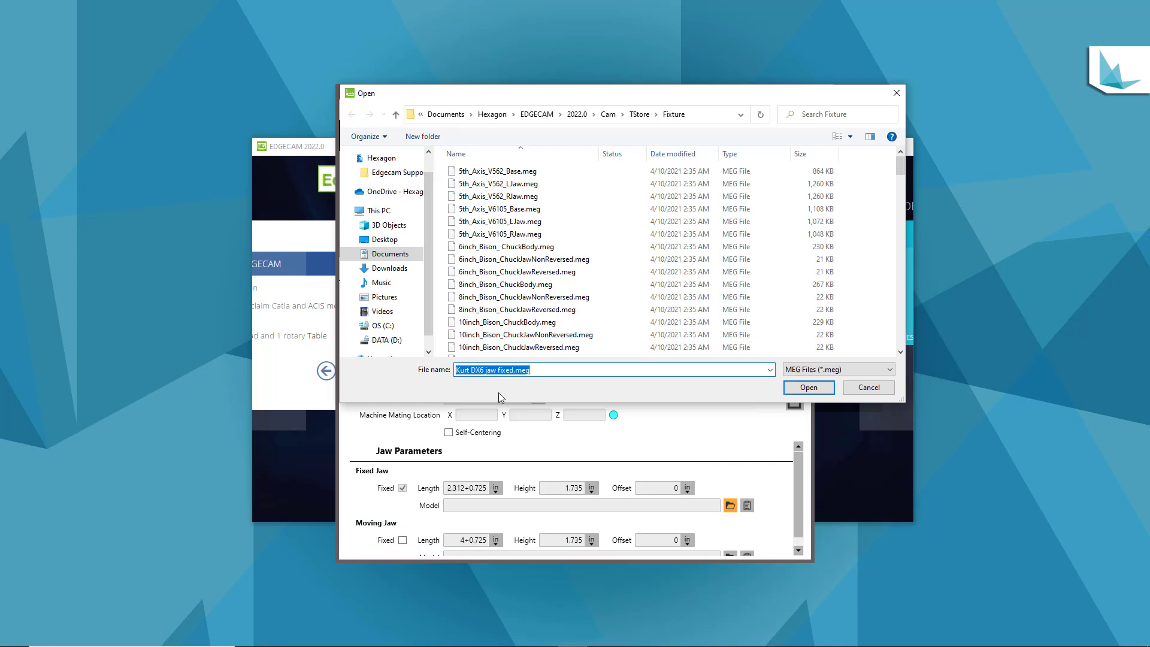
left_click(795, 390)
Assign Kurt DX6 jaw sliding.meg as the moving jaw's model and save the Kurt DX6 vise to the database
scroll(714, 530, "down", 1)
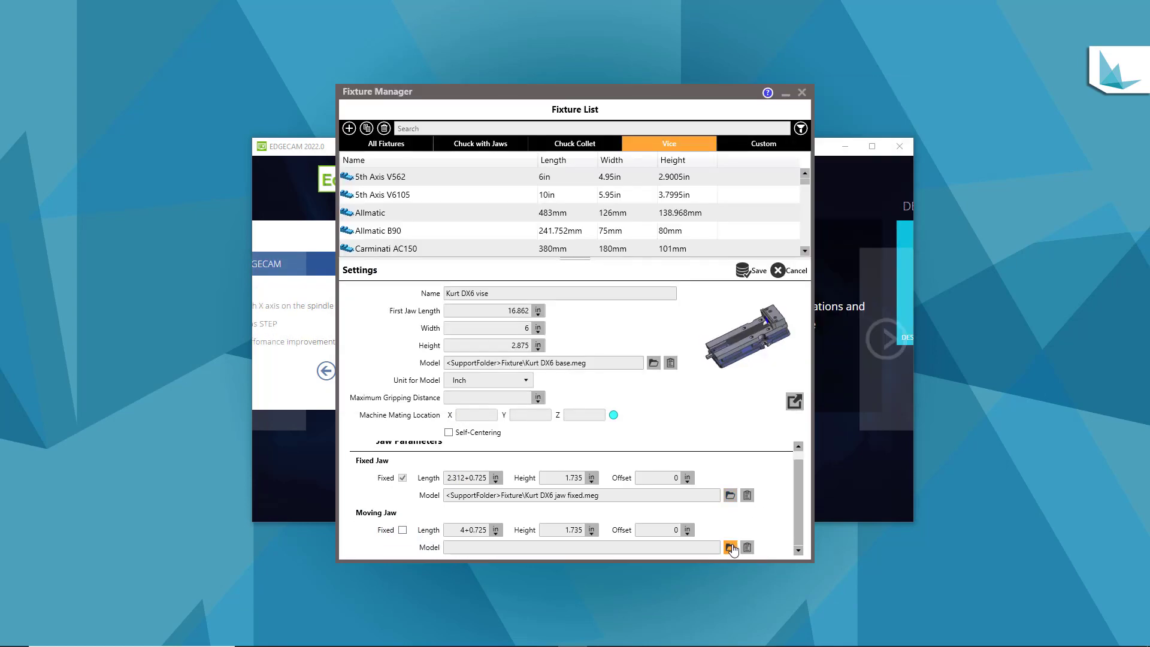
left_click(729, 547)
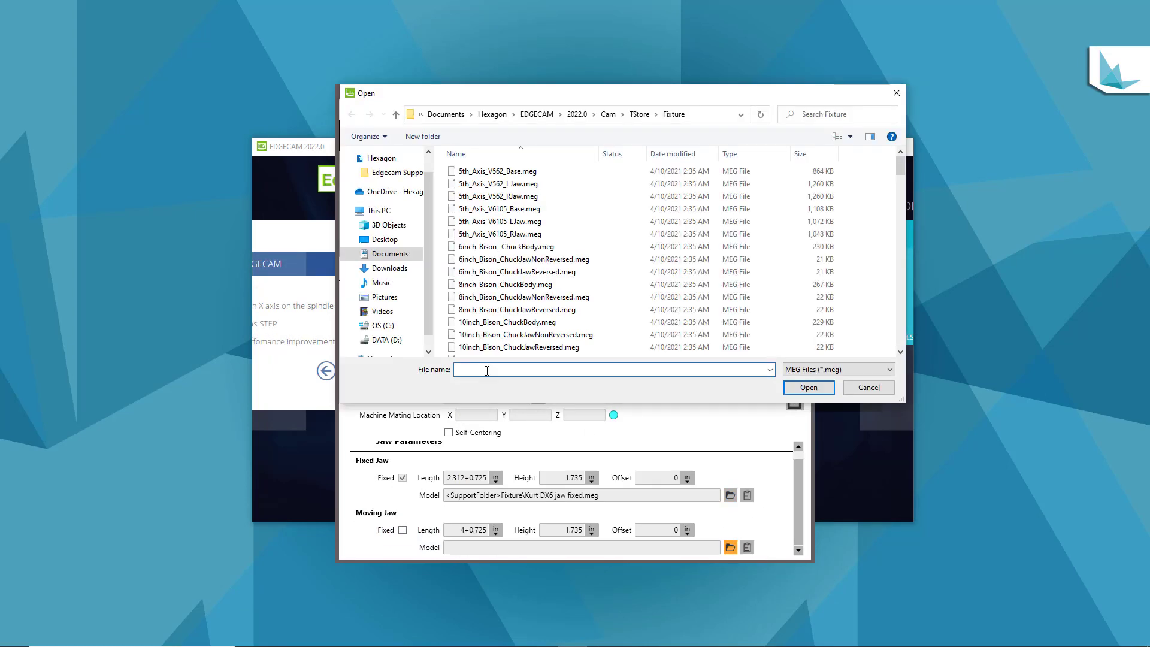
type("kurt")
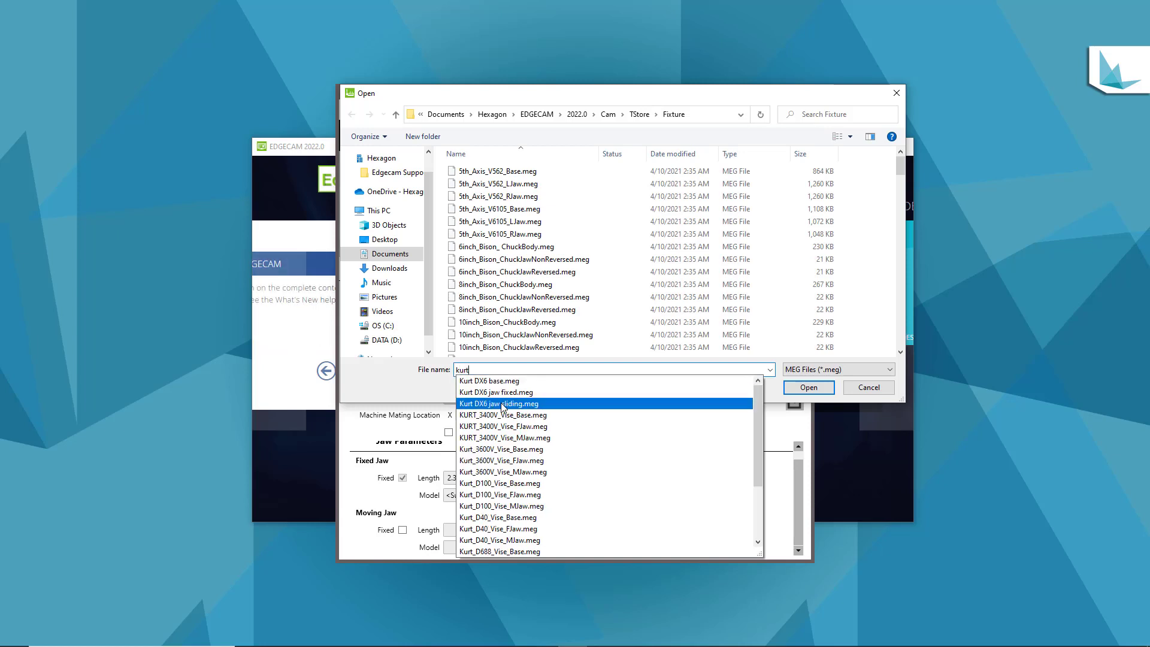
left_click(524, 404)
left_click(808, 387)
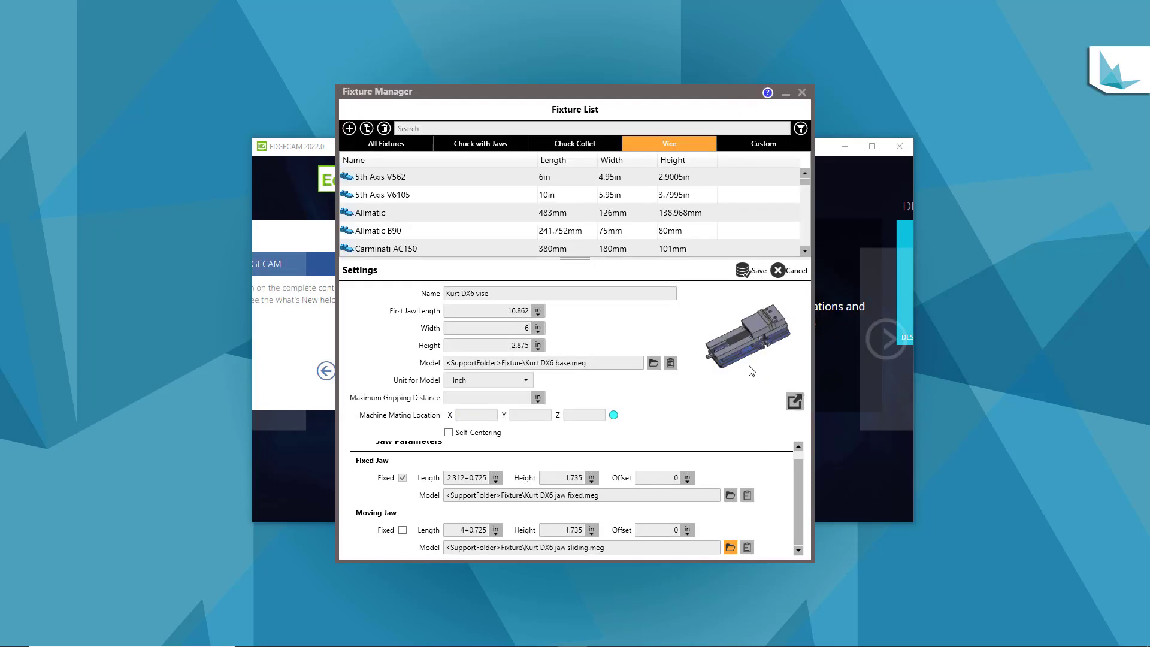
mouse_move(717, 348)
middle_mouse_down()
mouse_move(746, 345)
mouse_move(730, 353)
middle_mouse_up()
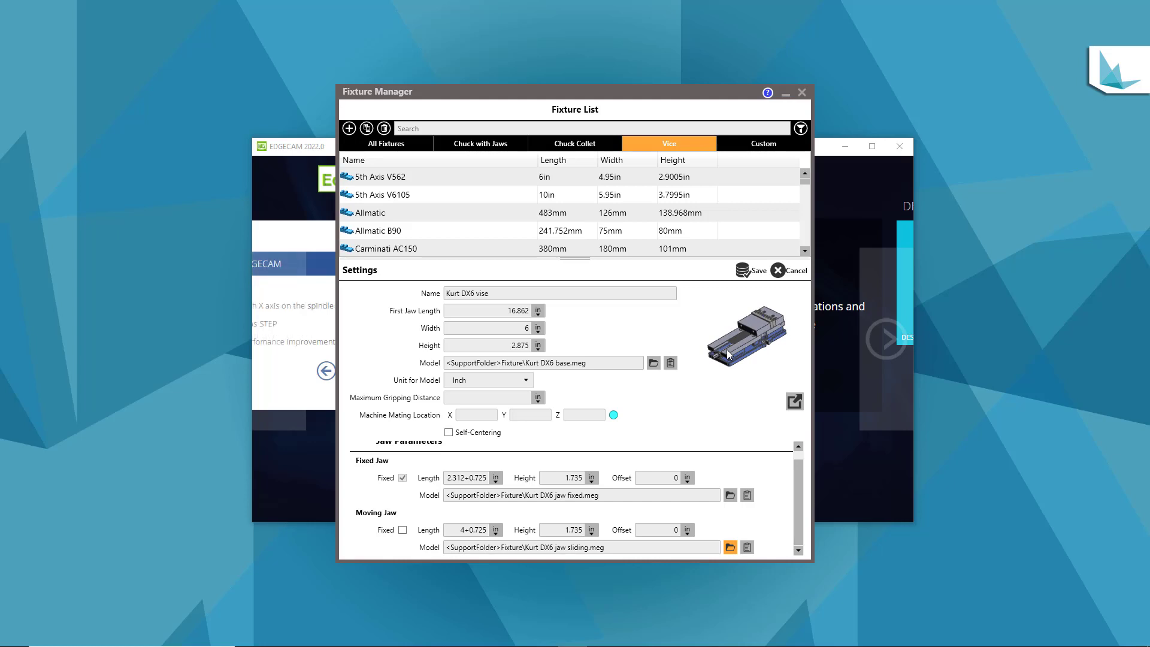
left_click(749, 272)
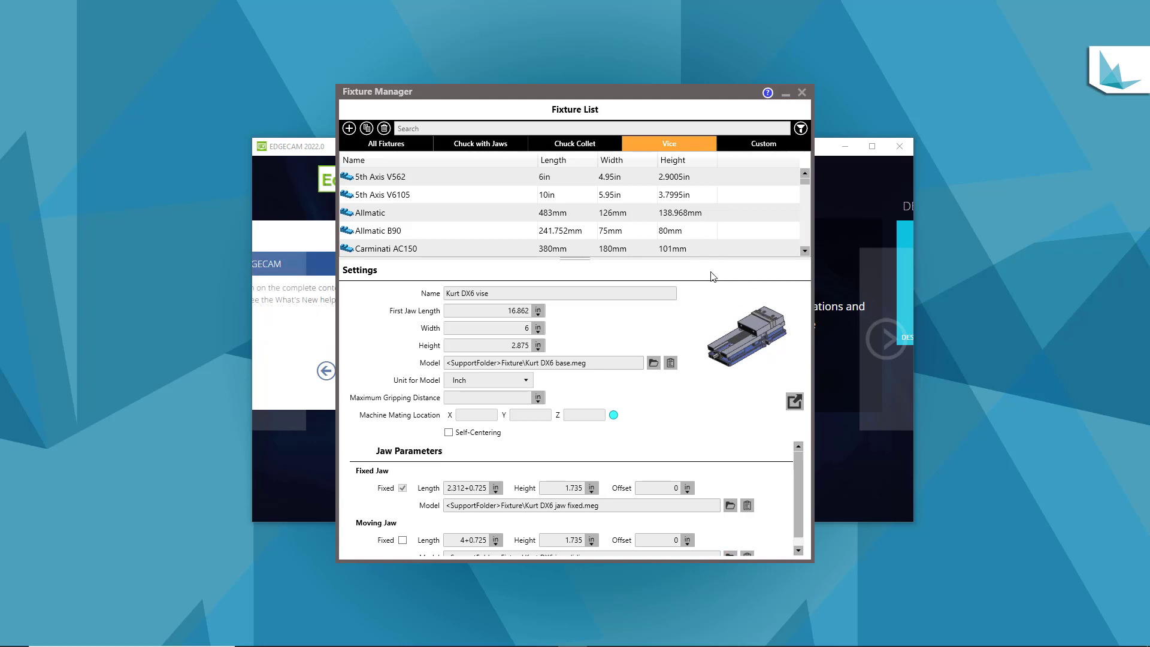
Add a new blank chuck collet fixture to the fixture list
left_click(576, 145)
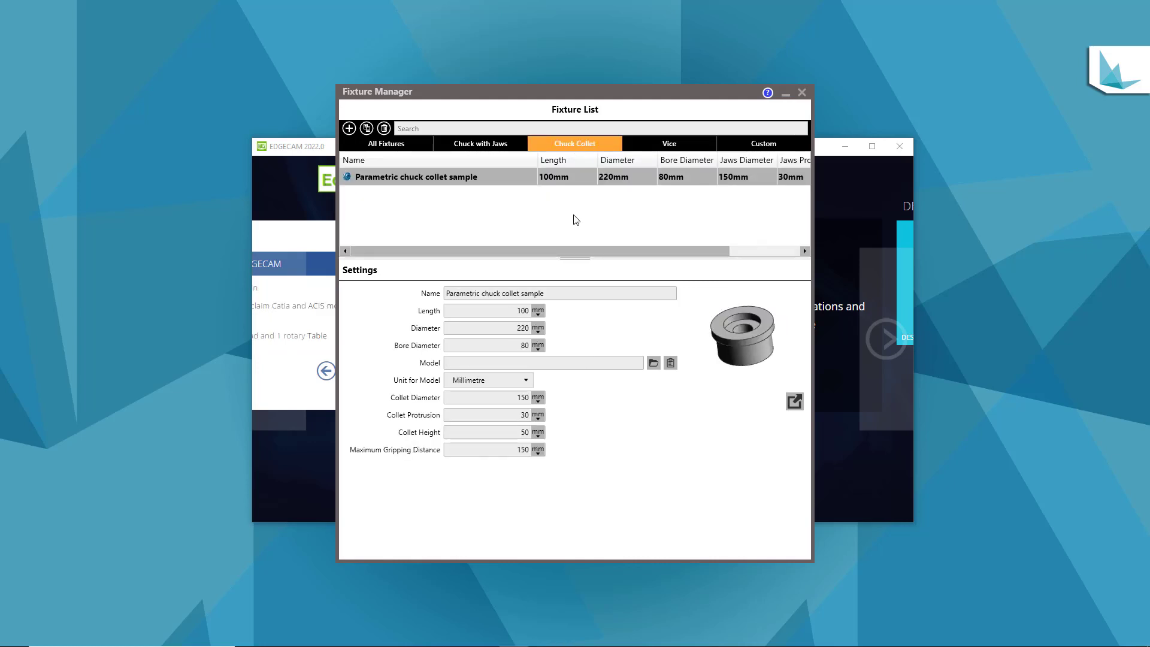
left_click(349, 129)
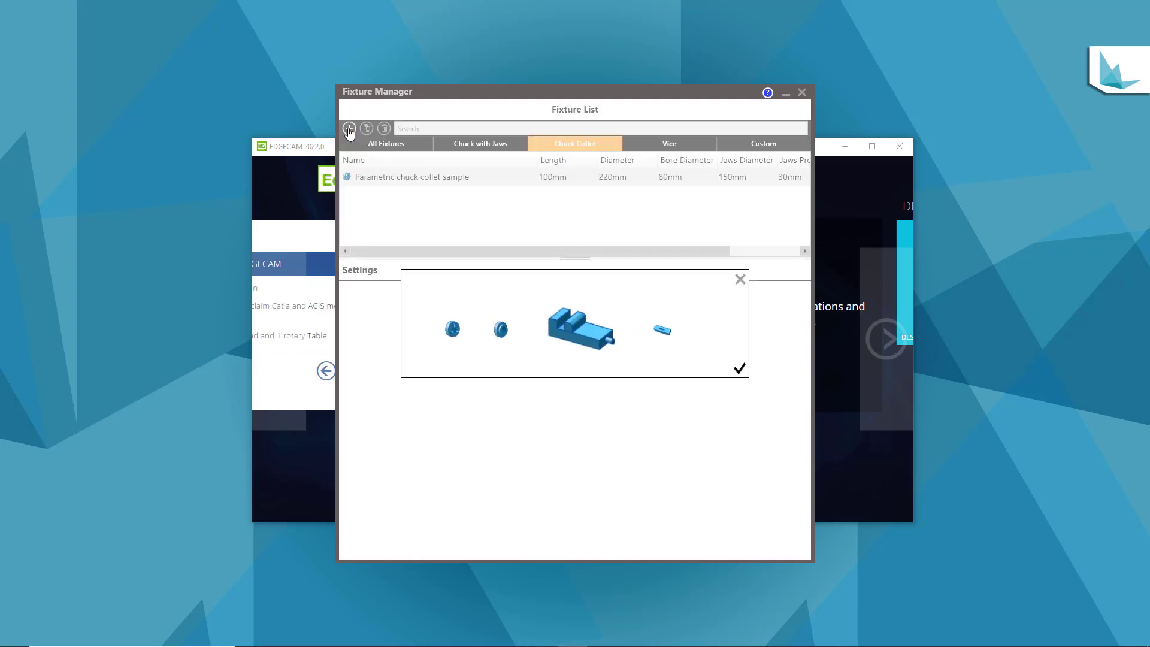
left_click(507, 335)
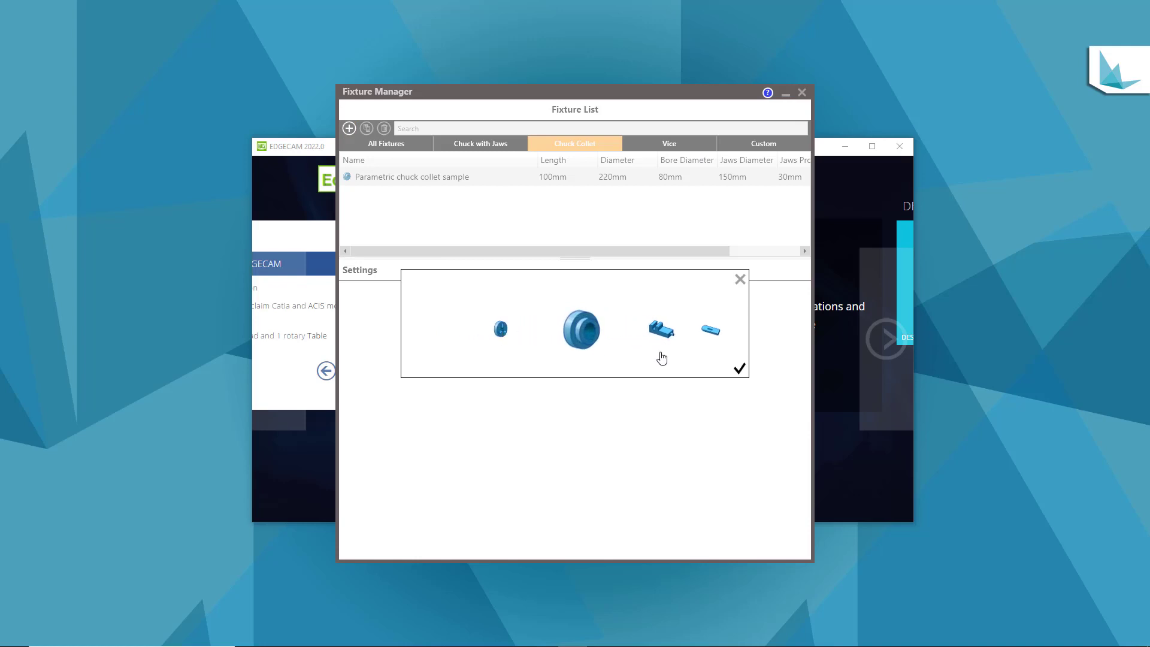
left_click(739, 369)
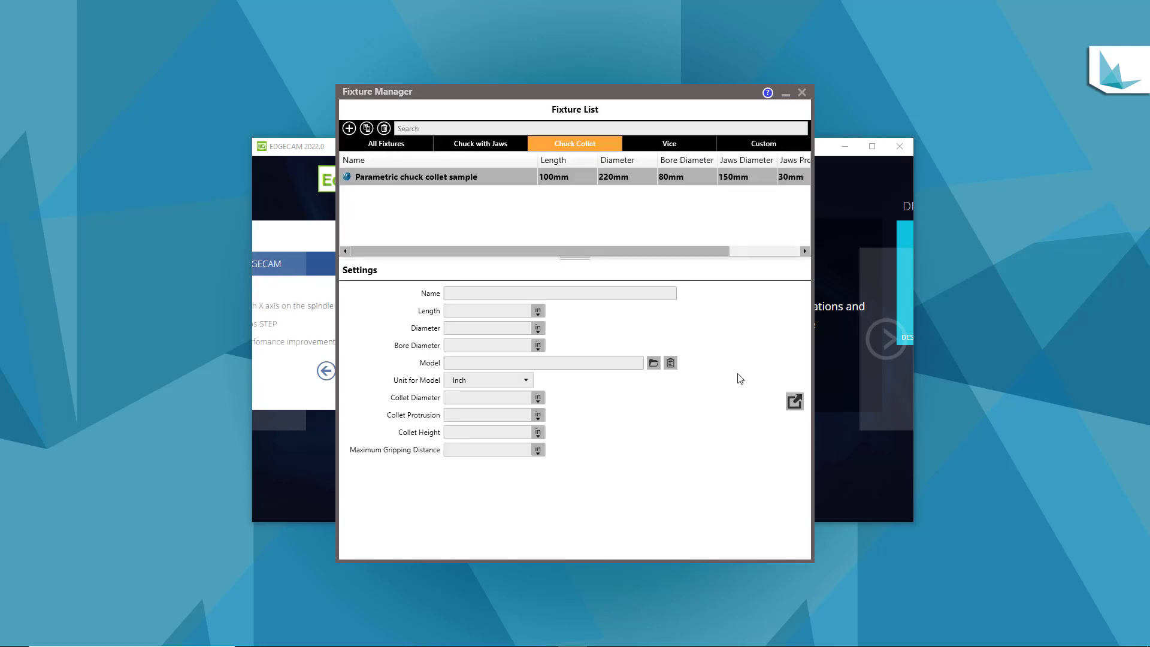
Name the new chuck collet fixture Royal GQ 44063 (A2-6)
left_click(566, 297)
type("Royal")
type(" GO ")
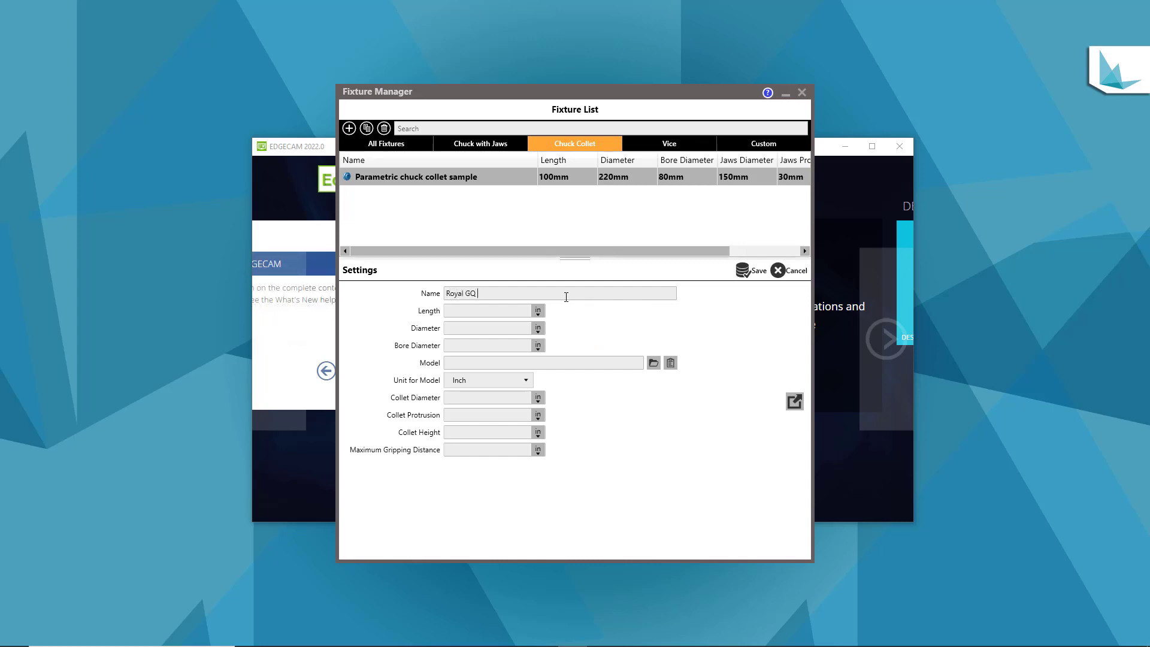
type("44063 (A2-6")
Set the chuck body's length to 4.65 in, diameter to 7.25 in and bore diameter to 1 in
left_click(506, 313)
type("4.65")
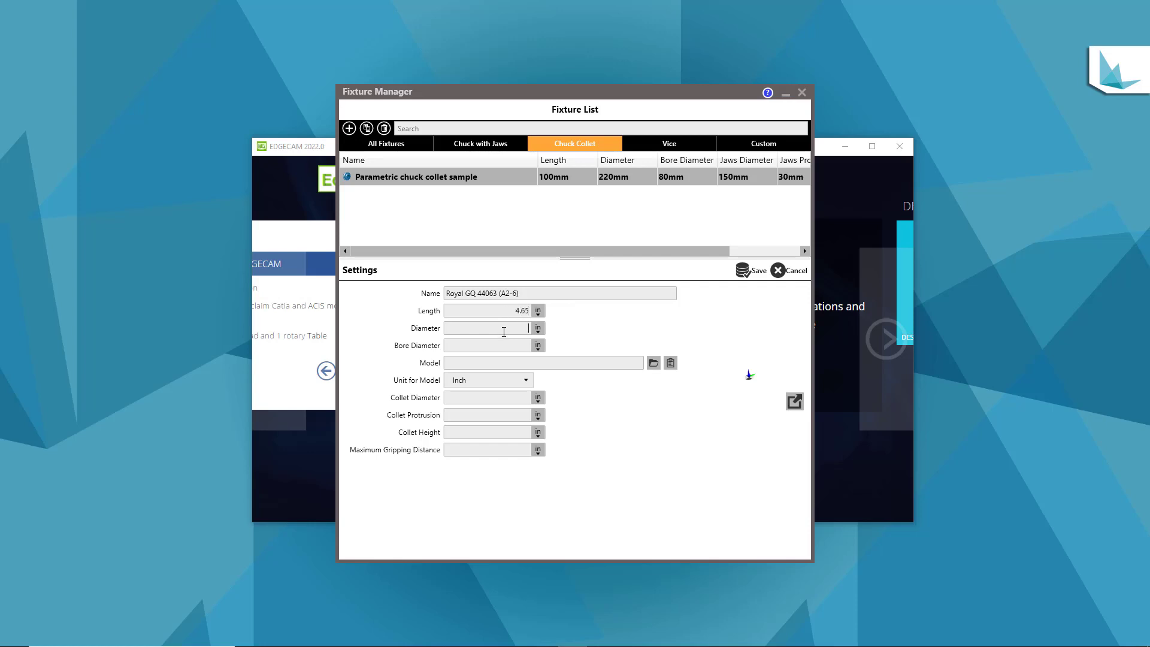
type("7.25")
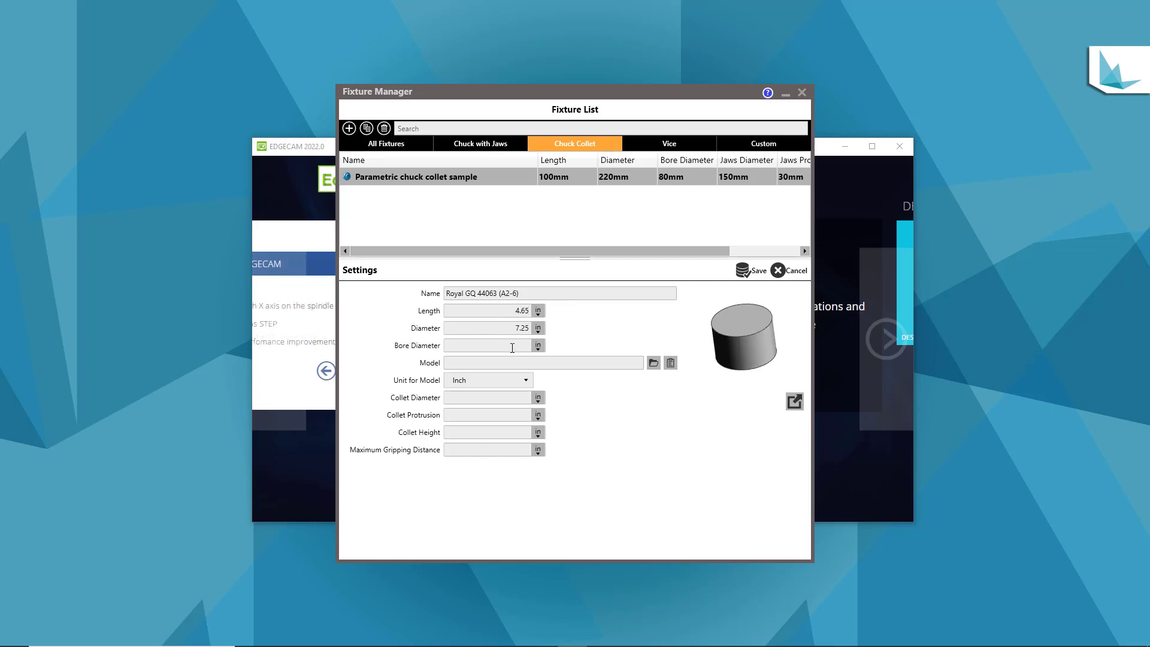
type("1")
Set the collet diameter to 3.8 in, collet protrusion to 0.28 in and collet height to 1 in
left_click(506, 398)
type("3.8")
left_click(511, 418)
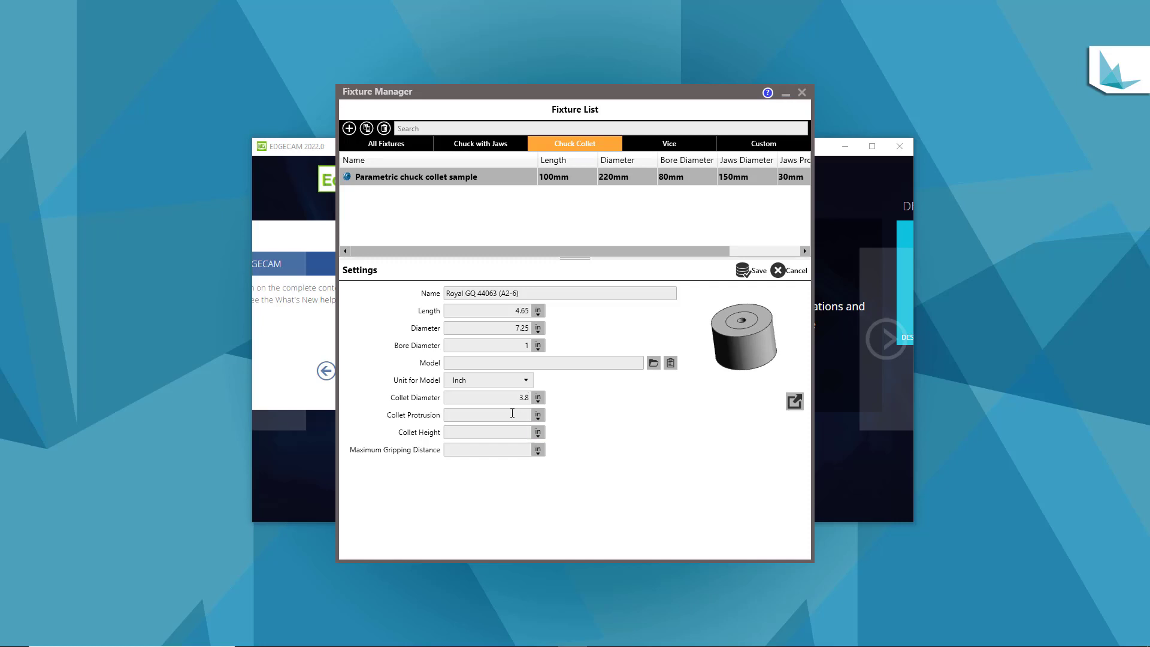
type("0.28")
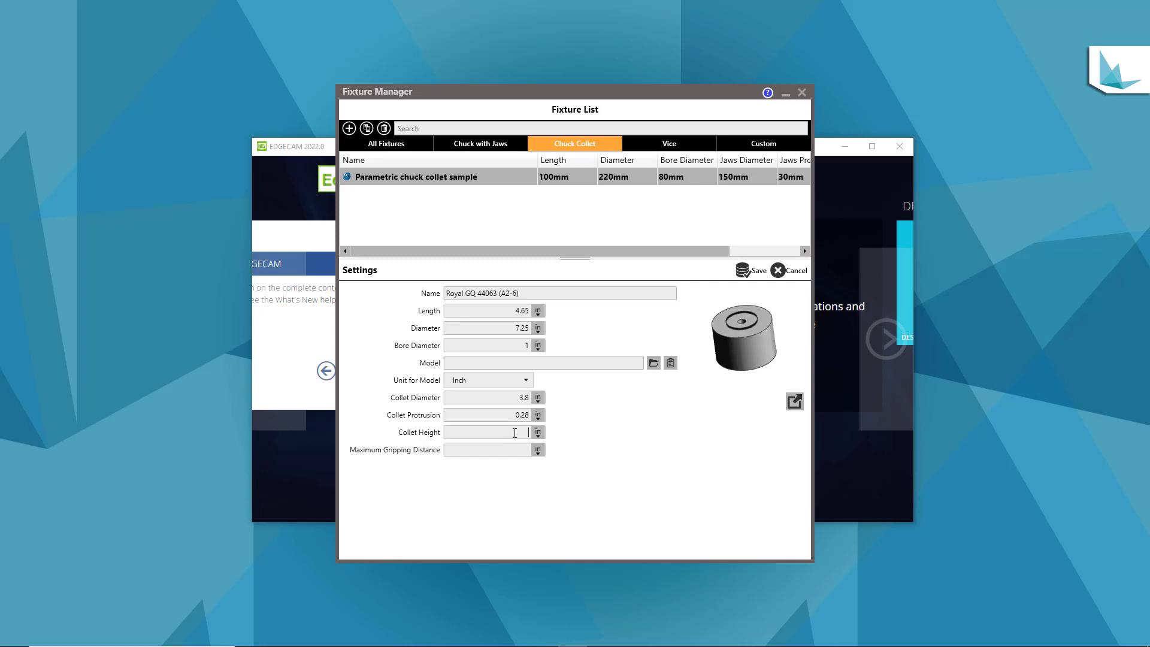
left_click(515, 432)
type("1")
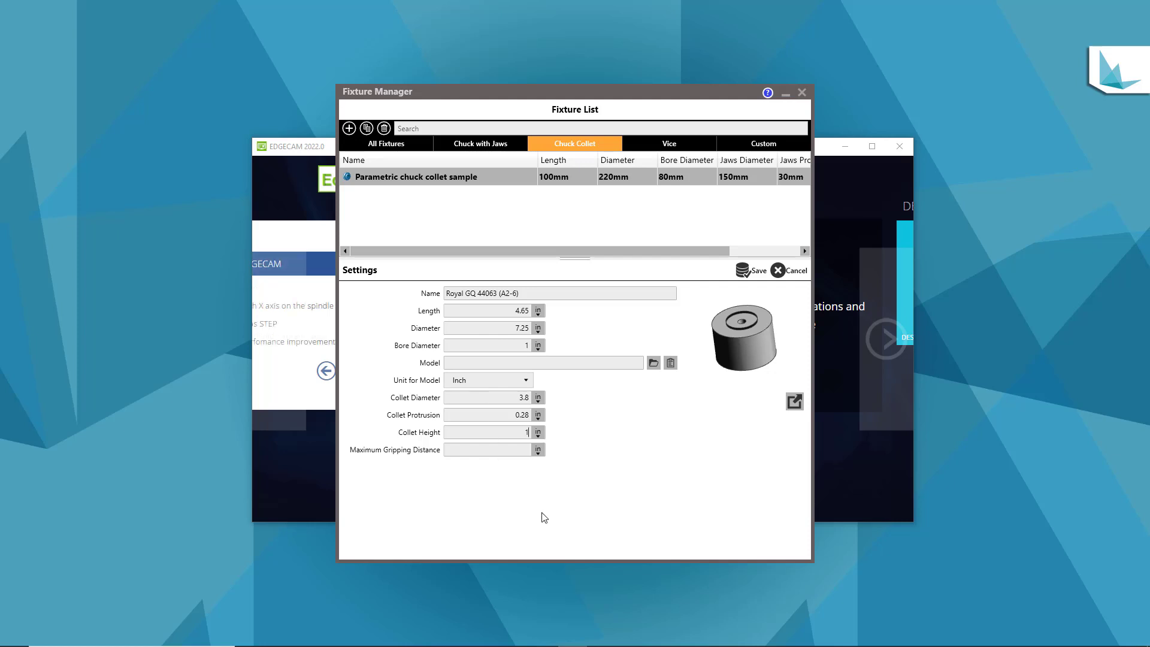
mouse_move(739, 340)
left_mouse_down()
mouse_move(739, 371)
mouse_move(764, 330)
mouse_move(724, 325)
left_mouse_up()
double_click(526, 432)
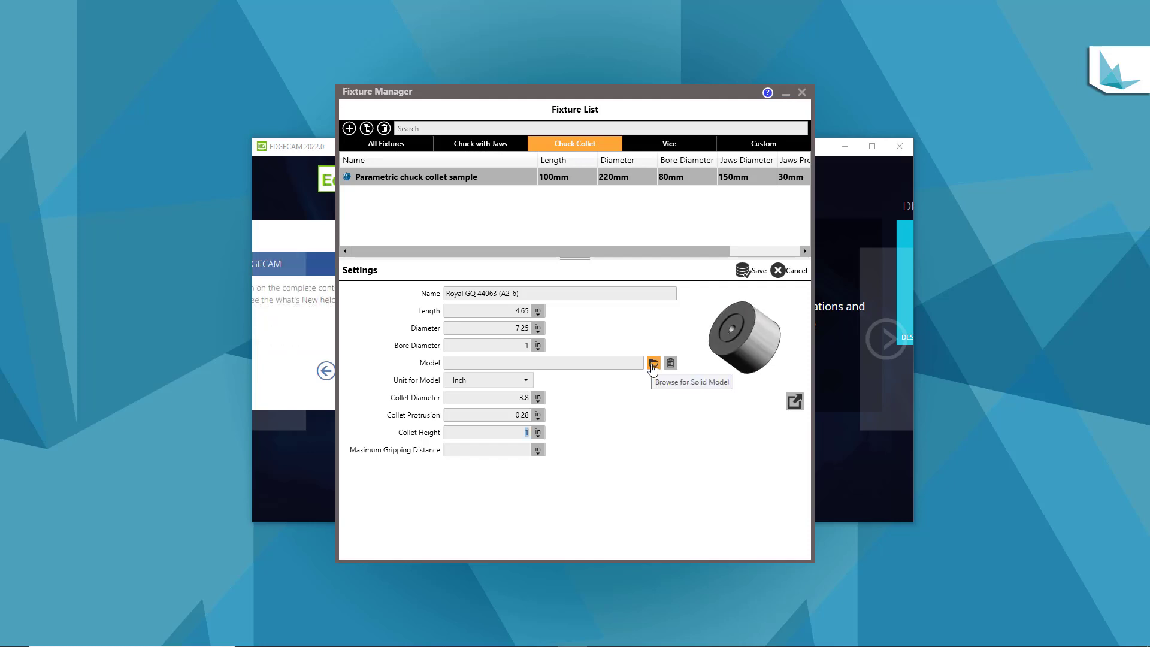
Assign Royal QG 44063.meg as the chuck collet's model and save the fixture to the database
left_click(653, 363)
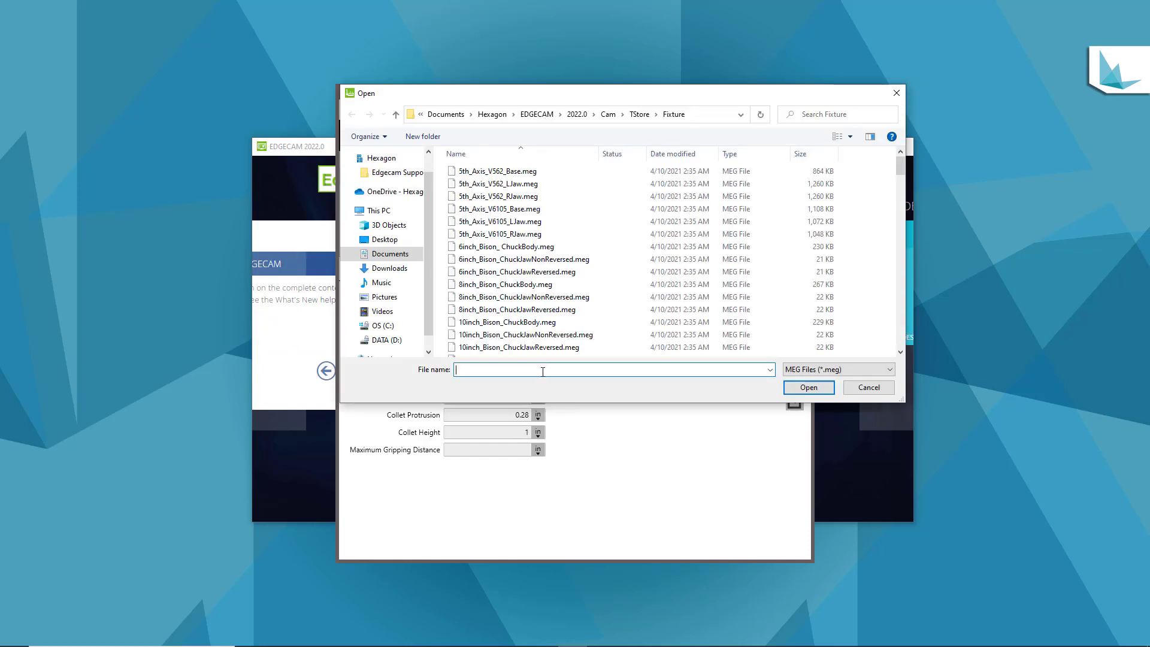
type("roy")
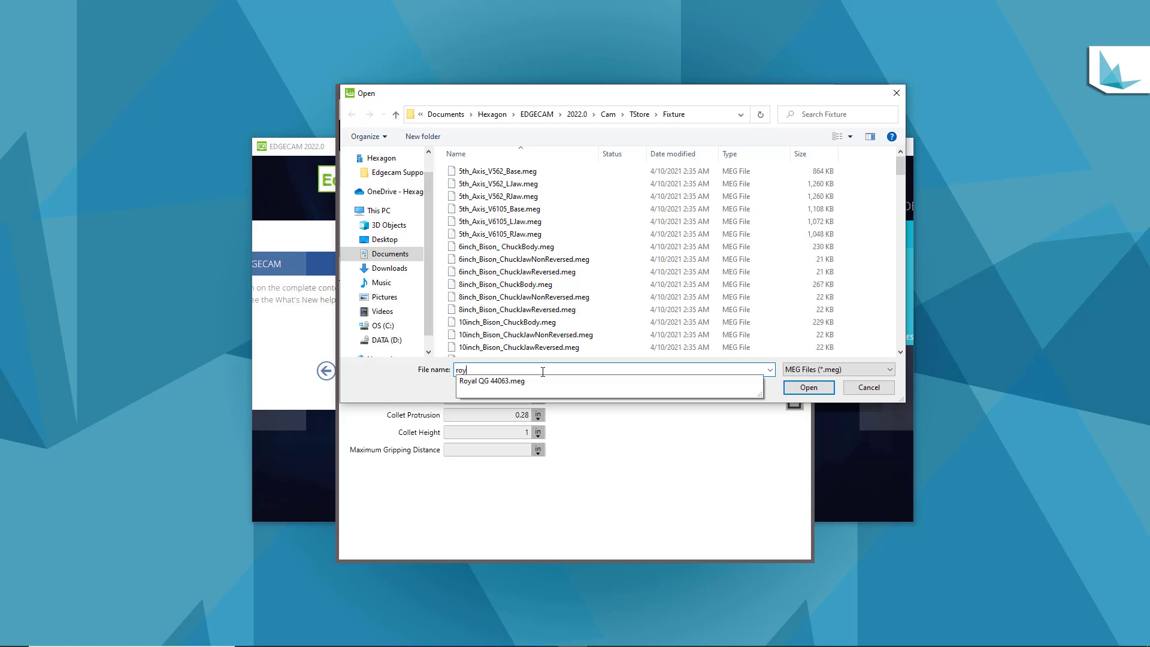
left_click(514, 383)
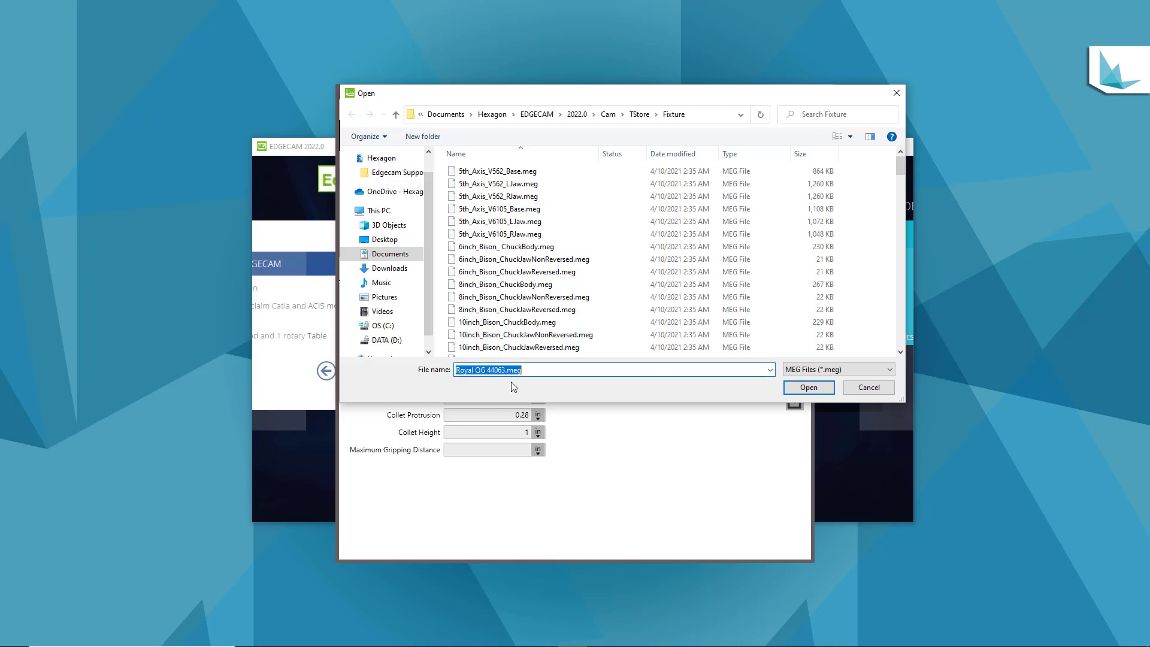
left_click(809, 387)
middle_click_drag(721, 328, 771, 349)
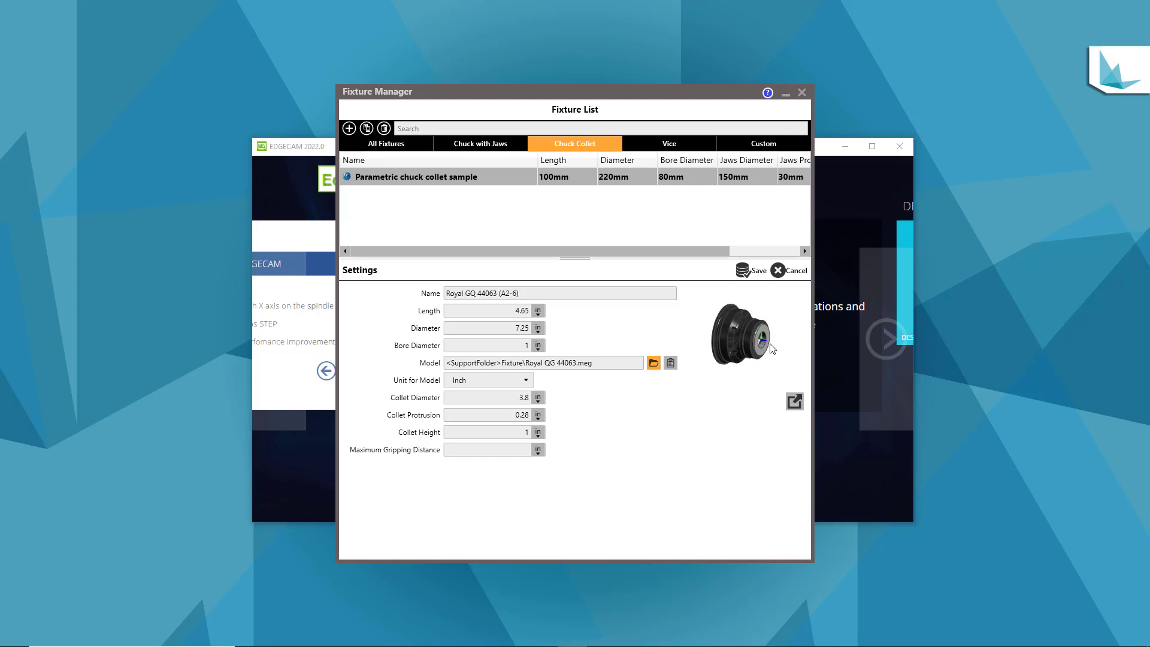
left_click(750, 271)
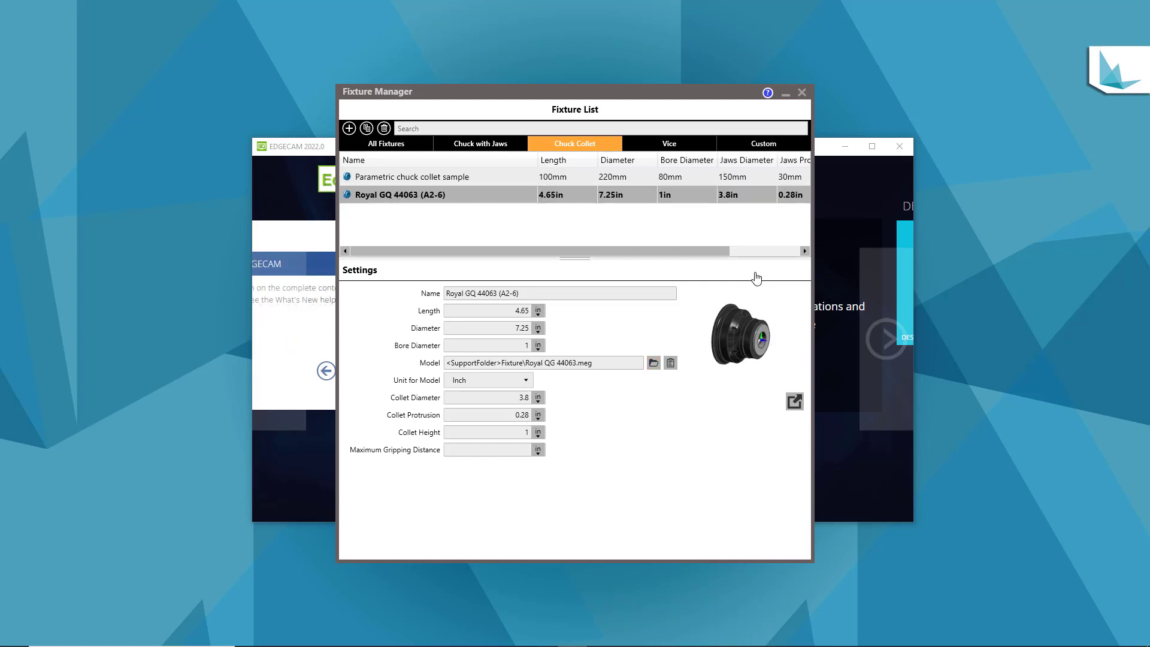